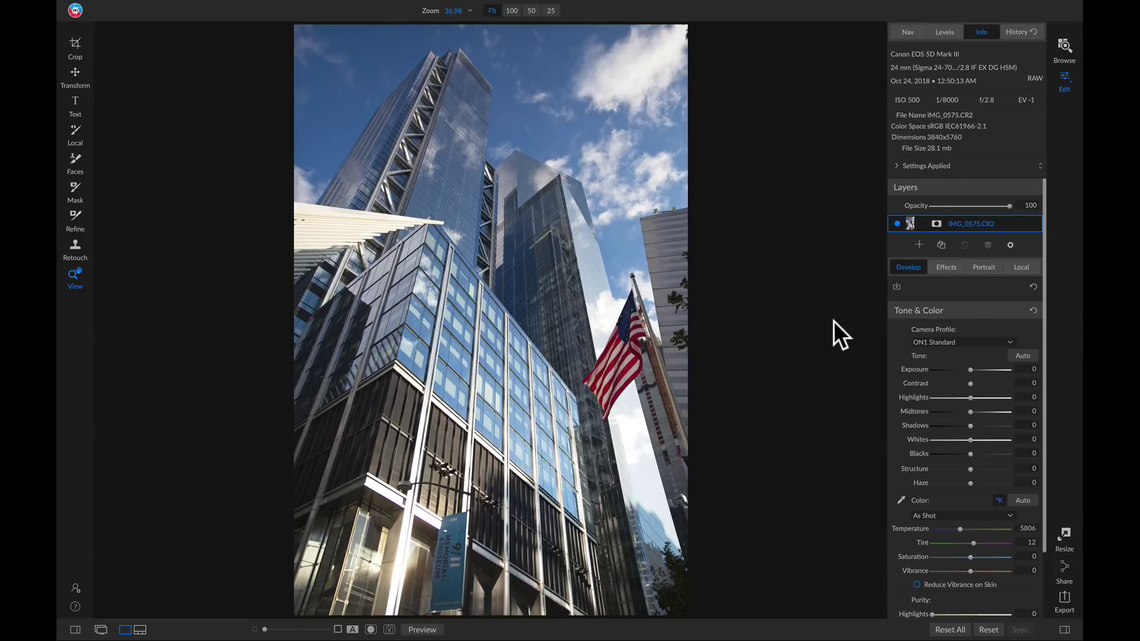
Step: Turn on the highlight clipping warning so blown-out areas show in red
key(j)
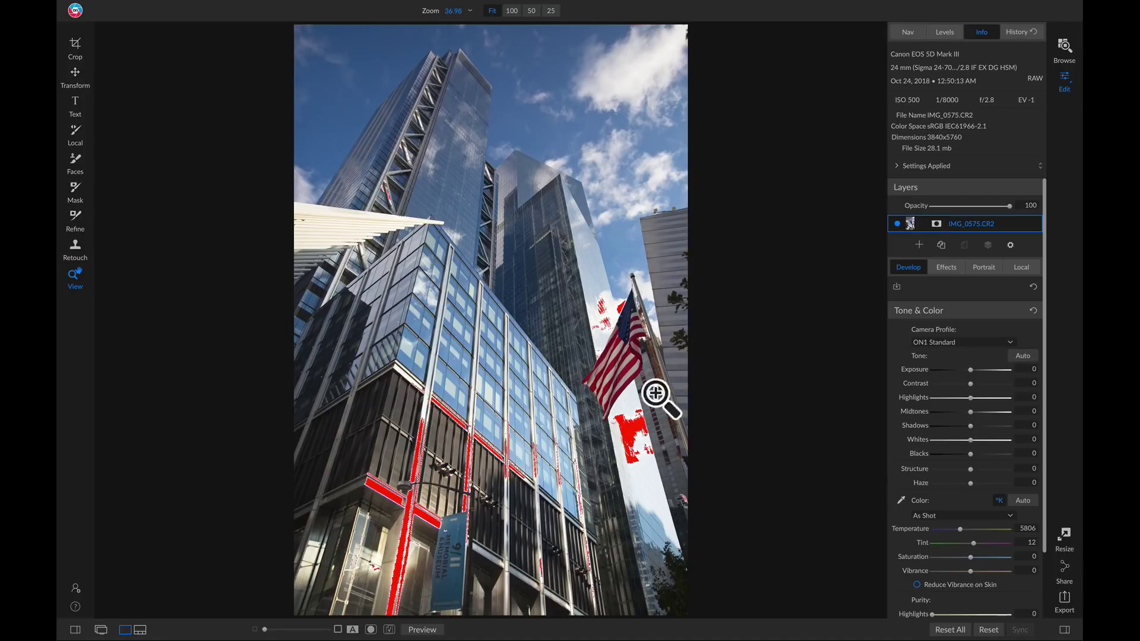
Step: Inspect the clipped facade highlights at 100%, hide the clipping warning, and return to Fit
click(629, 416)
drag(626, 442, 674, 344)
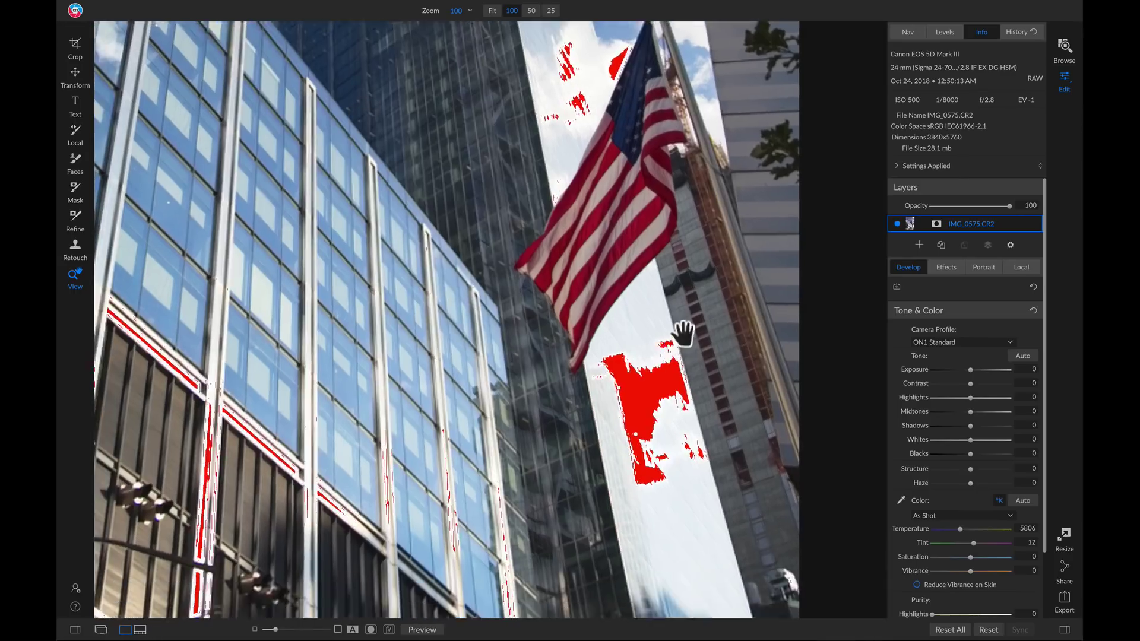
drag(421, 377, 534, 294)
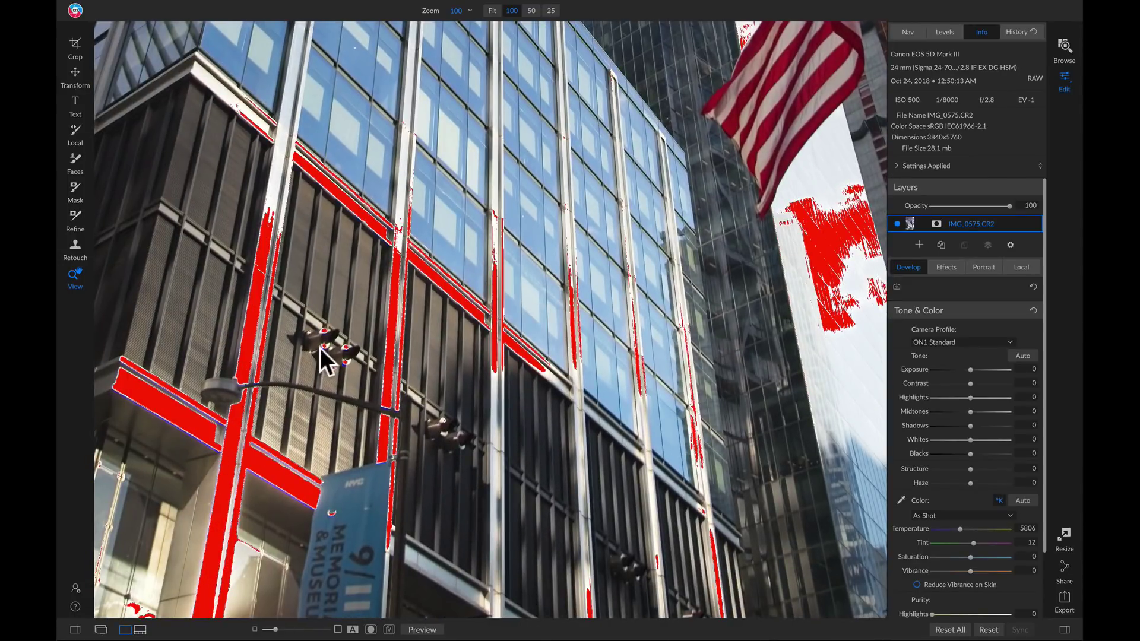
key(j)
click(482, 295)
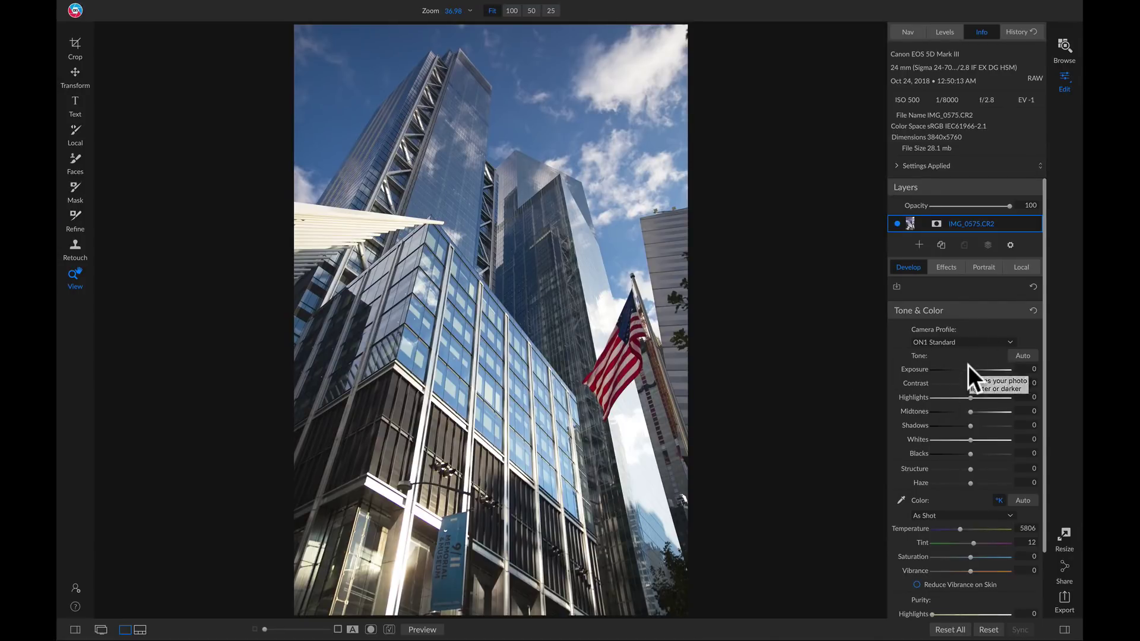
Step: Show the clipping warning again and lower Highlights to -86
key(j)
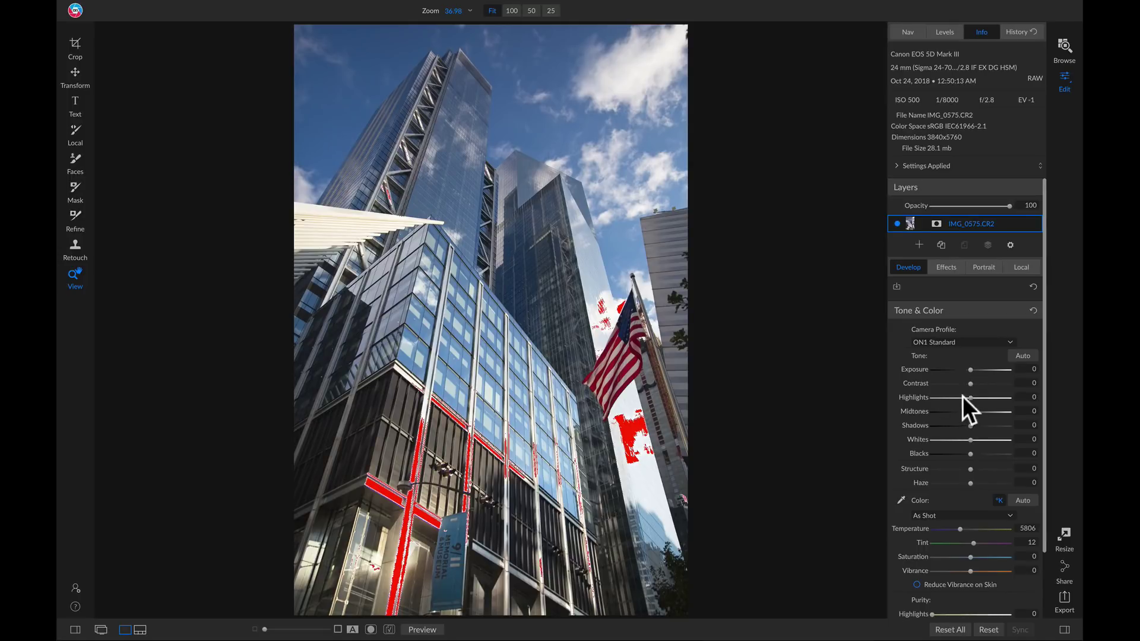
drag(968, 398, 937, 400)
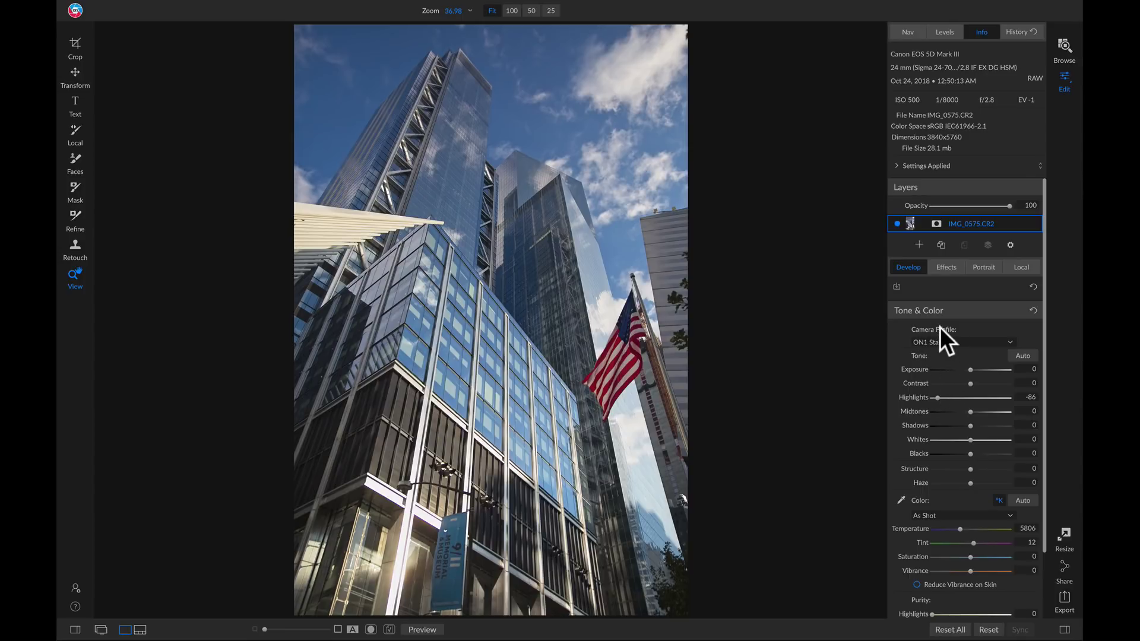
Step: Set the Camera Profile in Tone & Color to ON1 Landscape
click(924, 341)
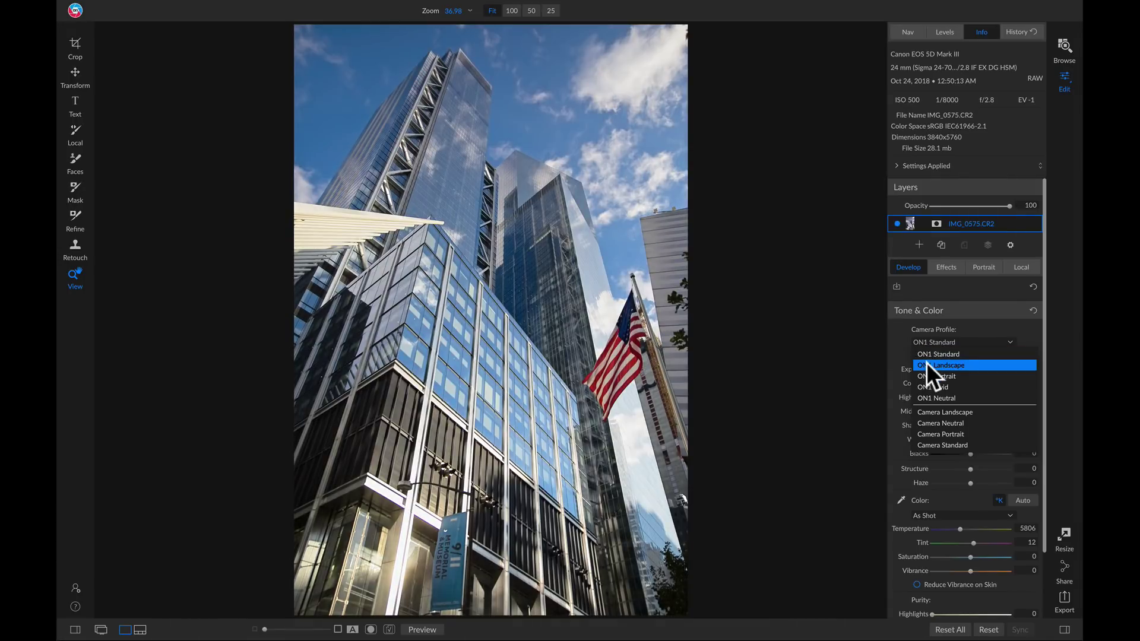
click(942, 365)
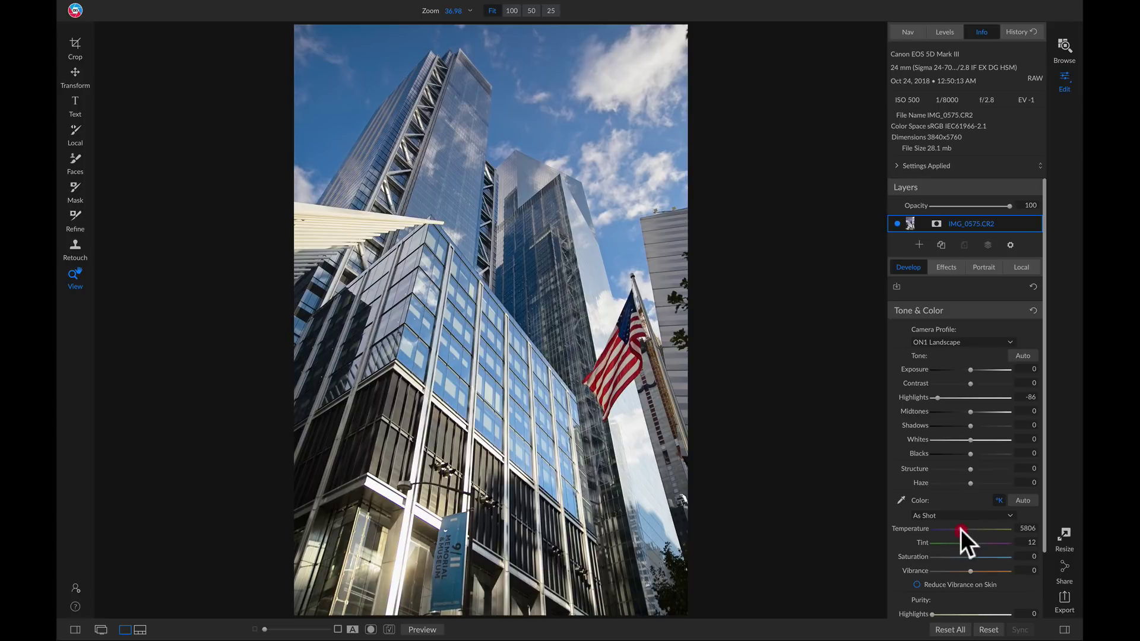
Step: Raise Temperature to 6150 and compare the edit against the original with the preview toggle
drag(960, 529, 961, 529)
drag(964, 529, 962, 529)
key(backslash)
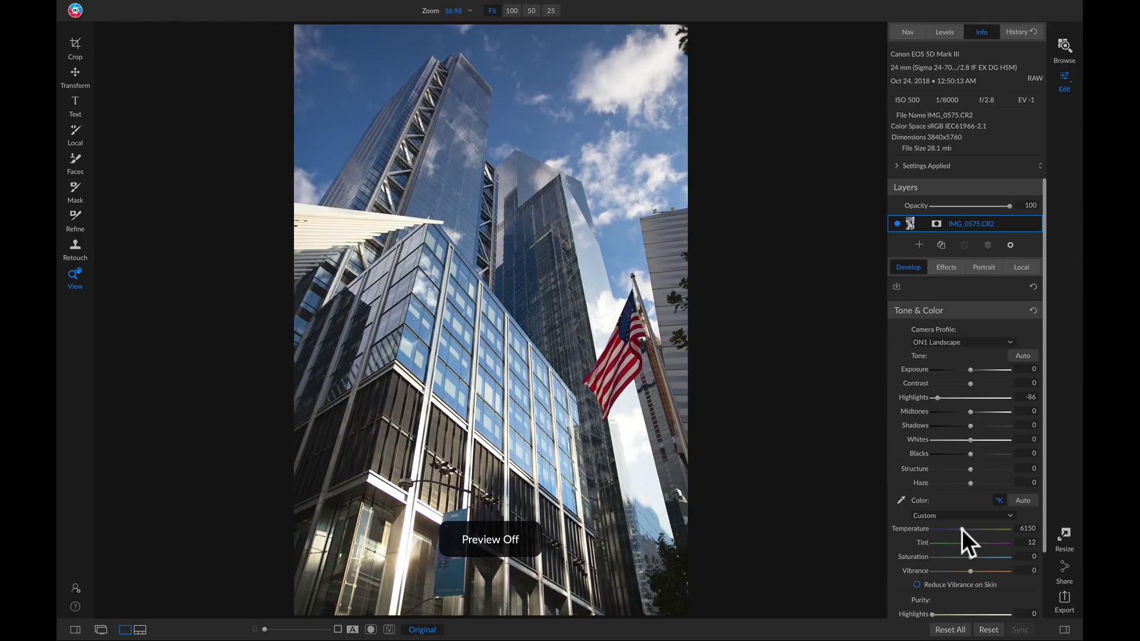
key(backslash)
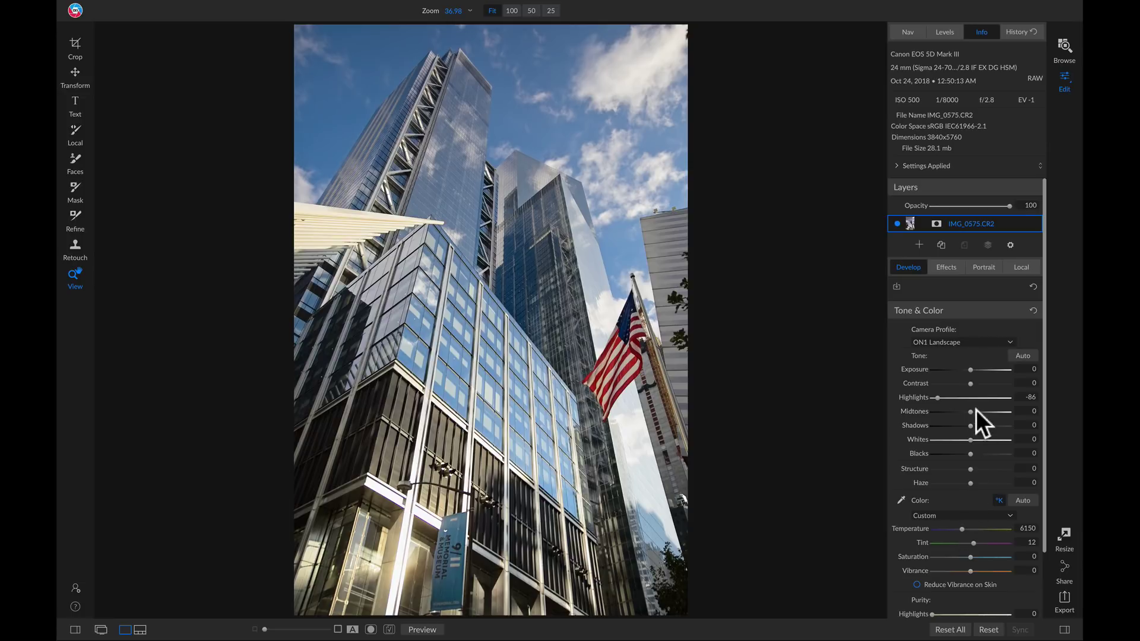
Step: Add a Curves filter from the Effects tab's filter list
click(952, 266)
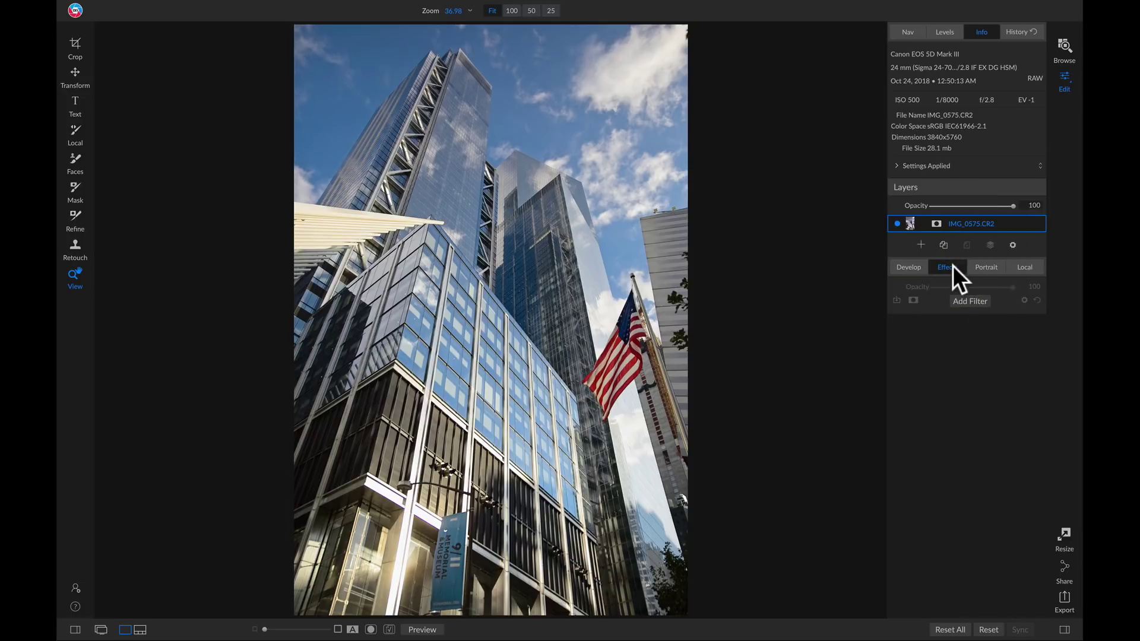
click(962, 300)
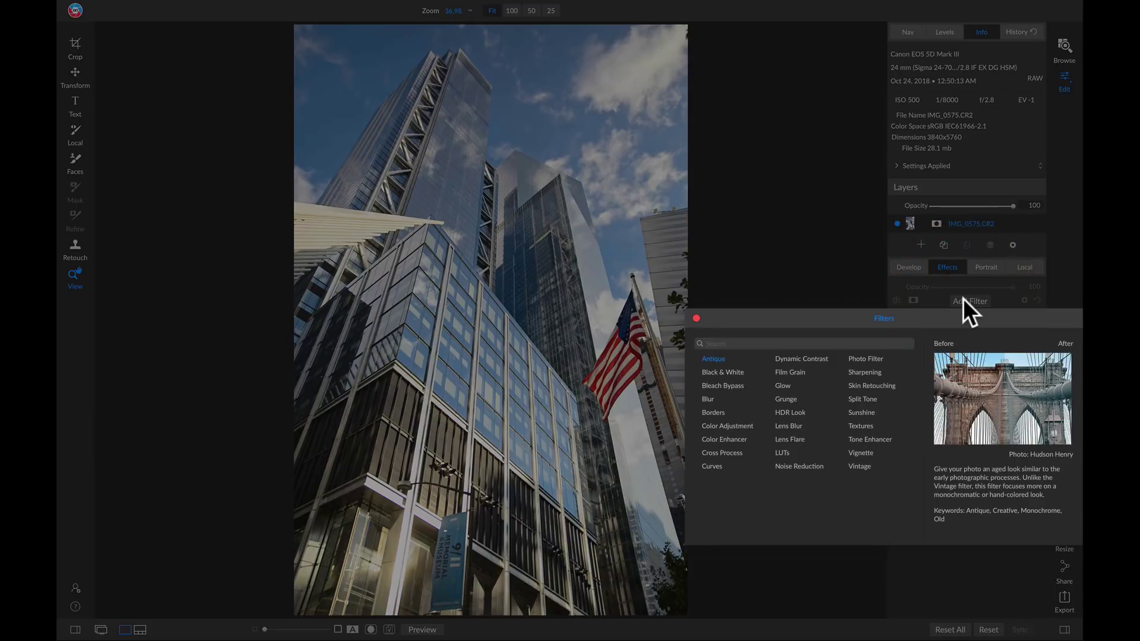
click(711, 466)
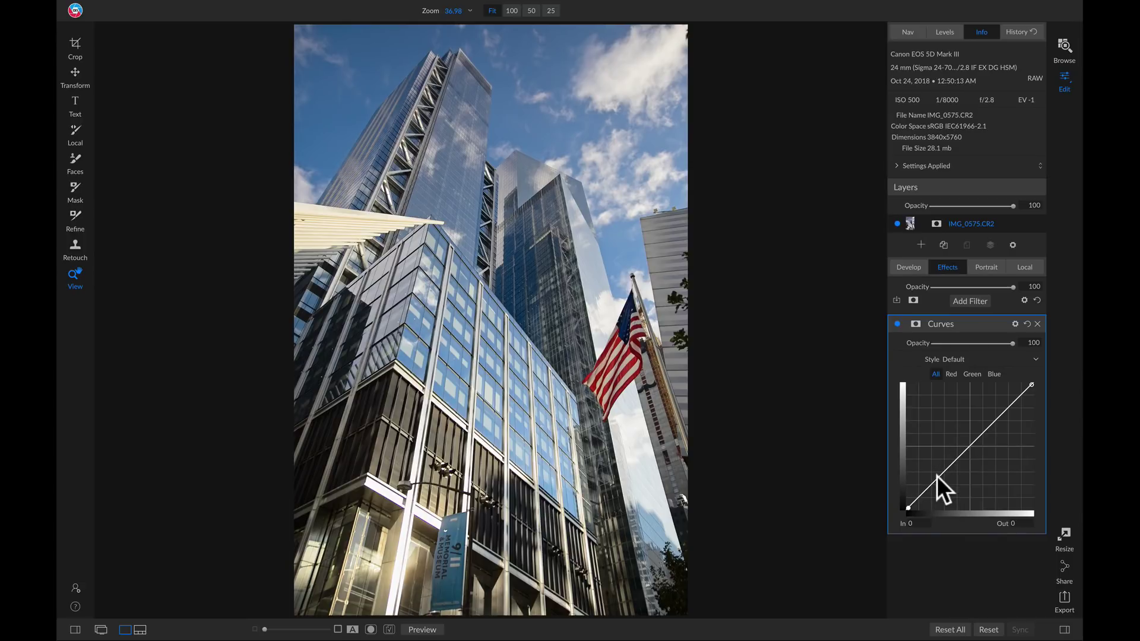
Step: Add a lowered shadow point and a raised highlight point to form an S-curve
drag(938, 477, 941, 484)
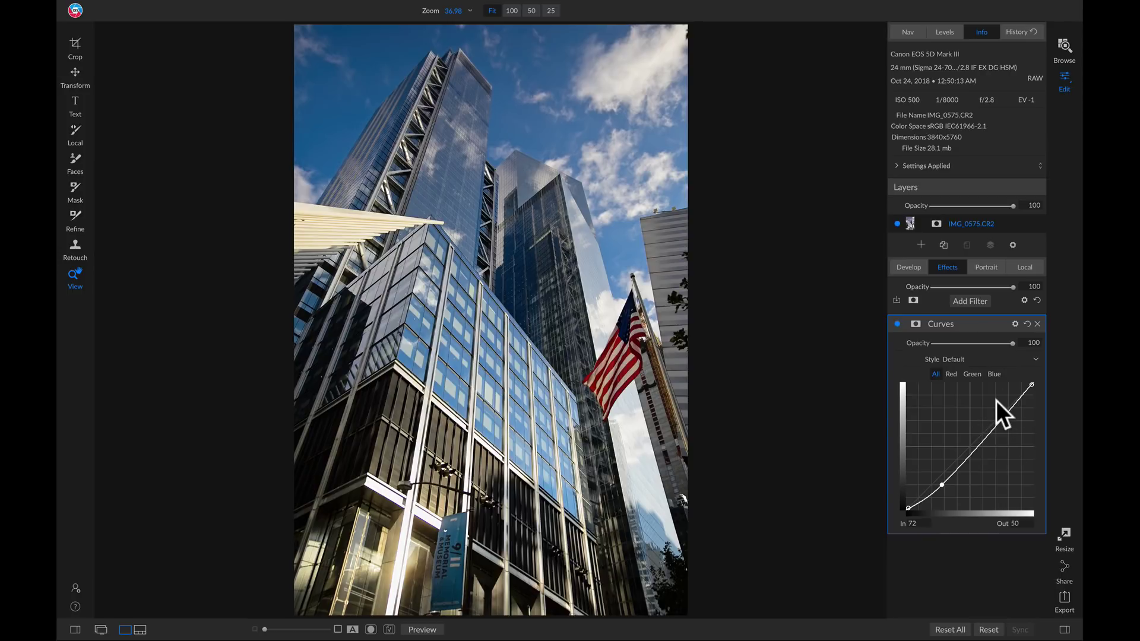
drag(999, 416, 994, 408)
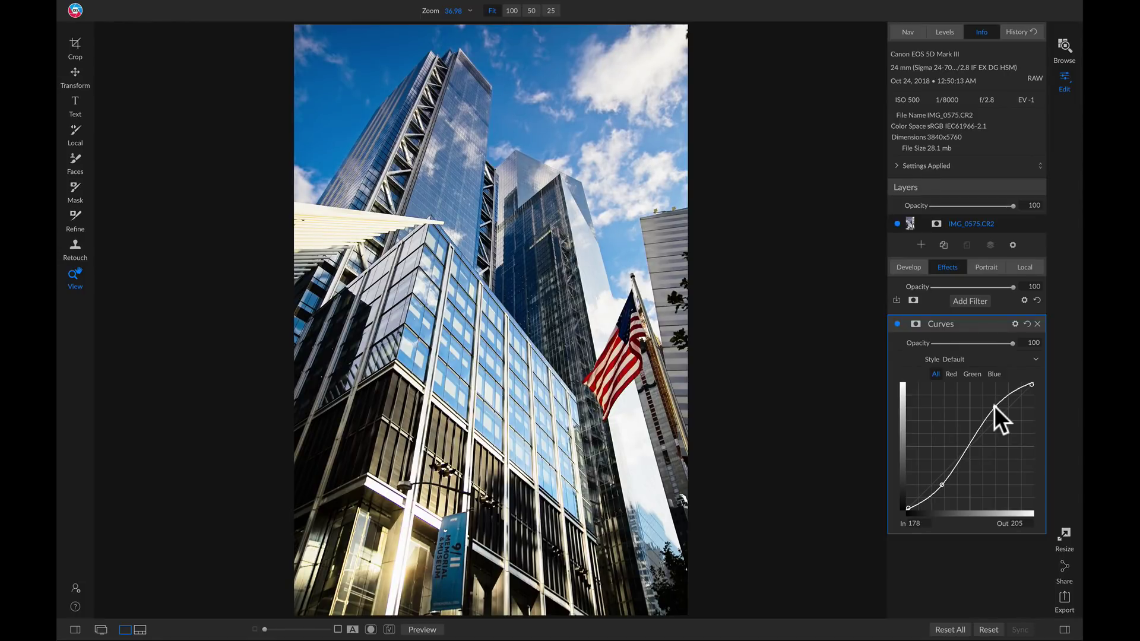
click(457, 139)
drag(461, 147, 804, 337)
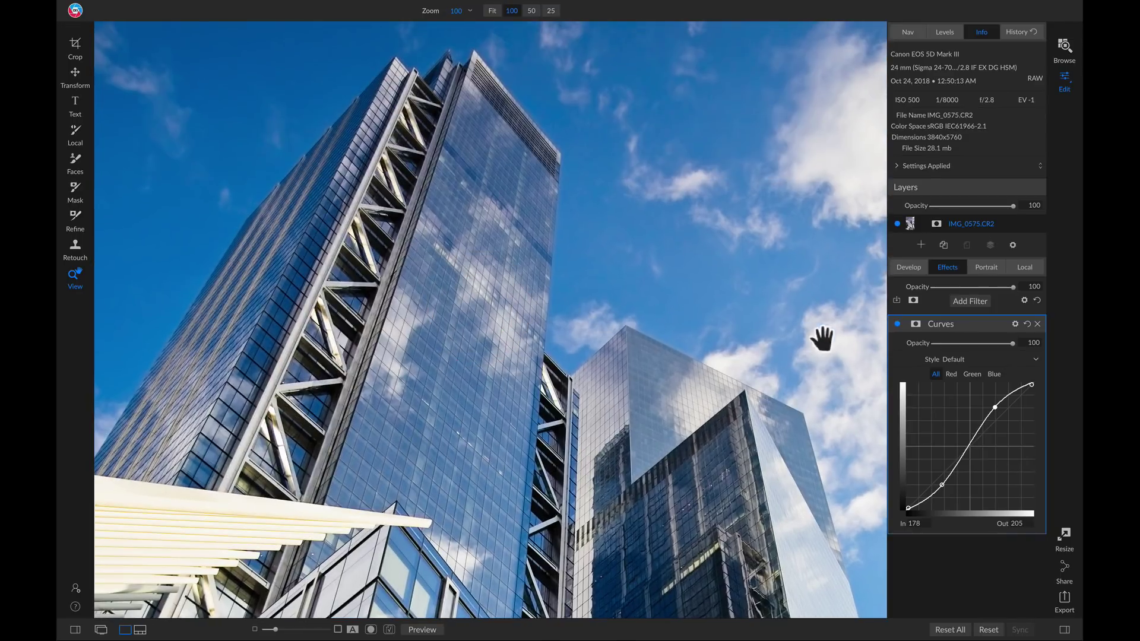
click(897, 324)
click(896, 324)
click(897, 324)
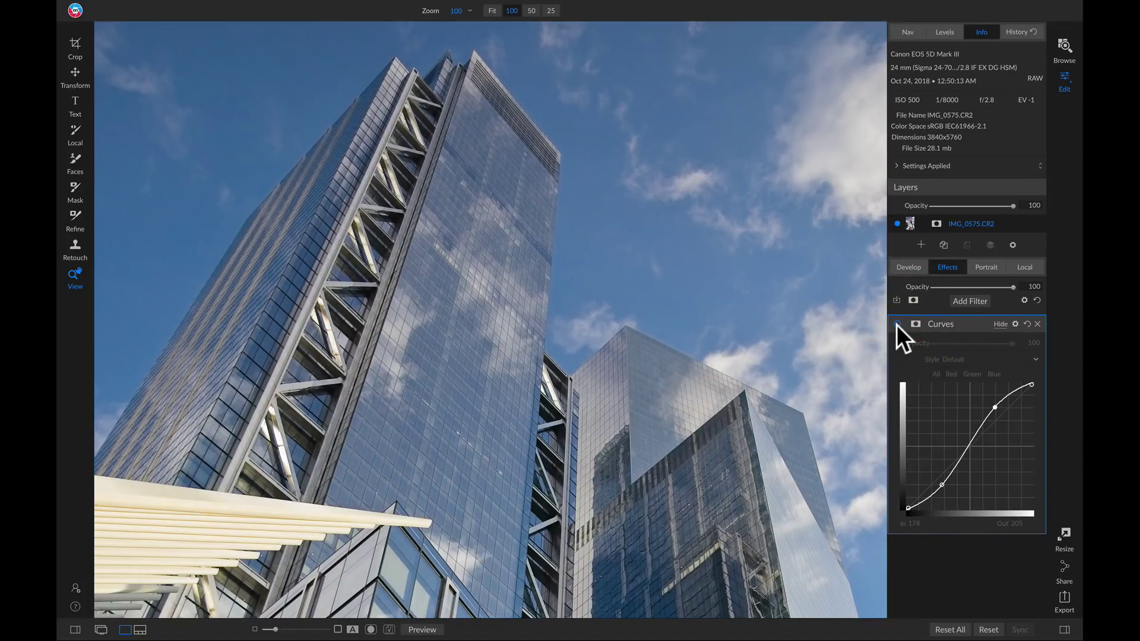
click(896, 324)
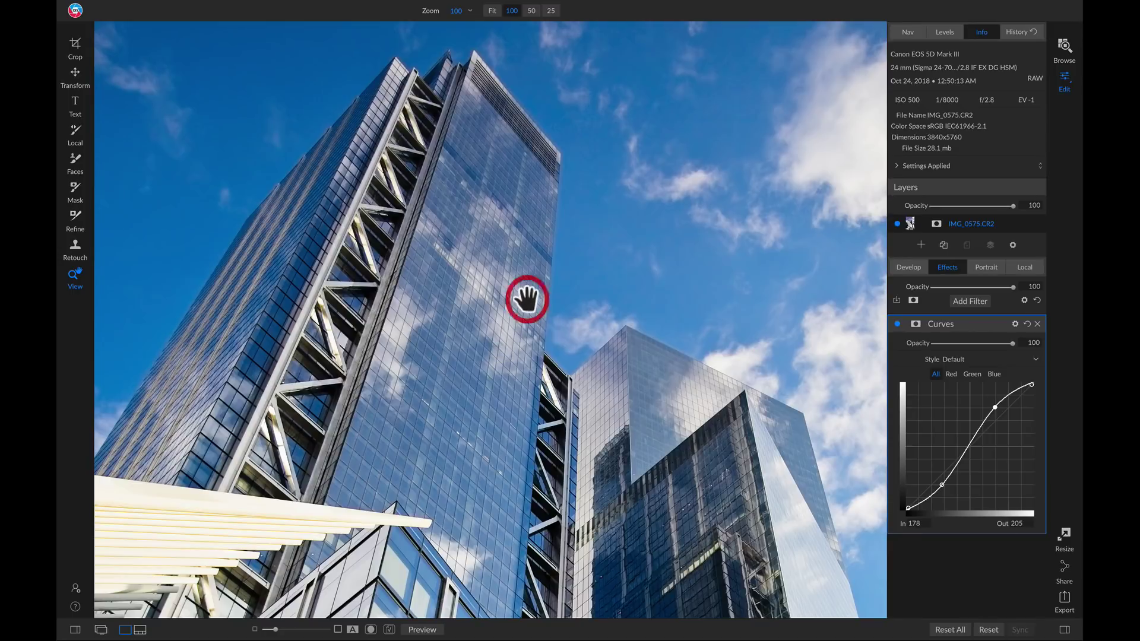
click(525, 296)
mouse_move(978, 319)
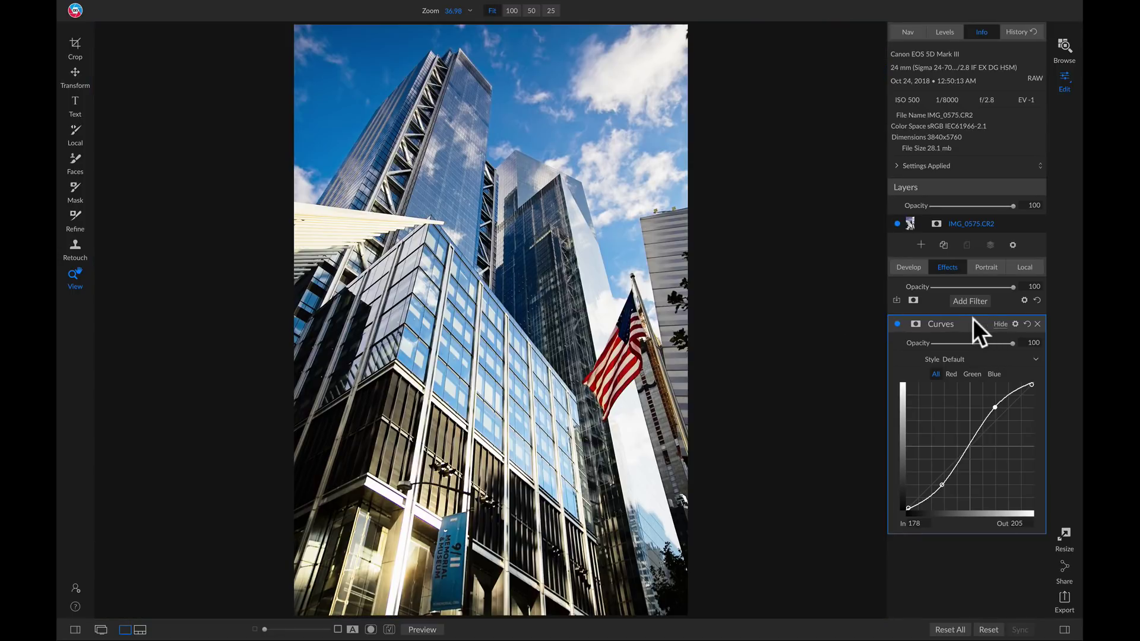
Step: Set the Curves filter's blend mode to Luminosity
click(1015, 323)
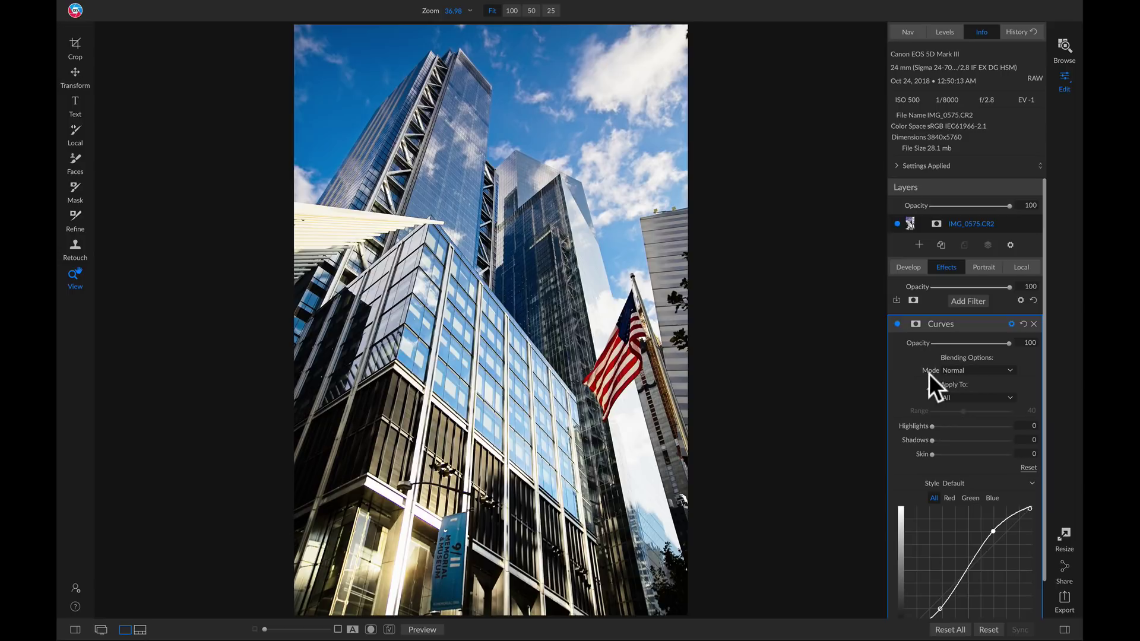
click(951, 370)
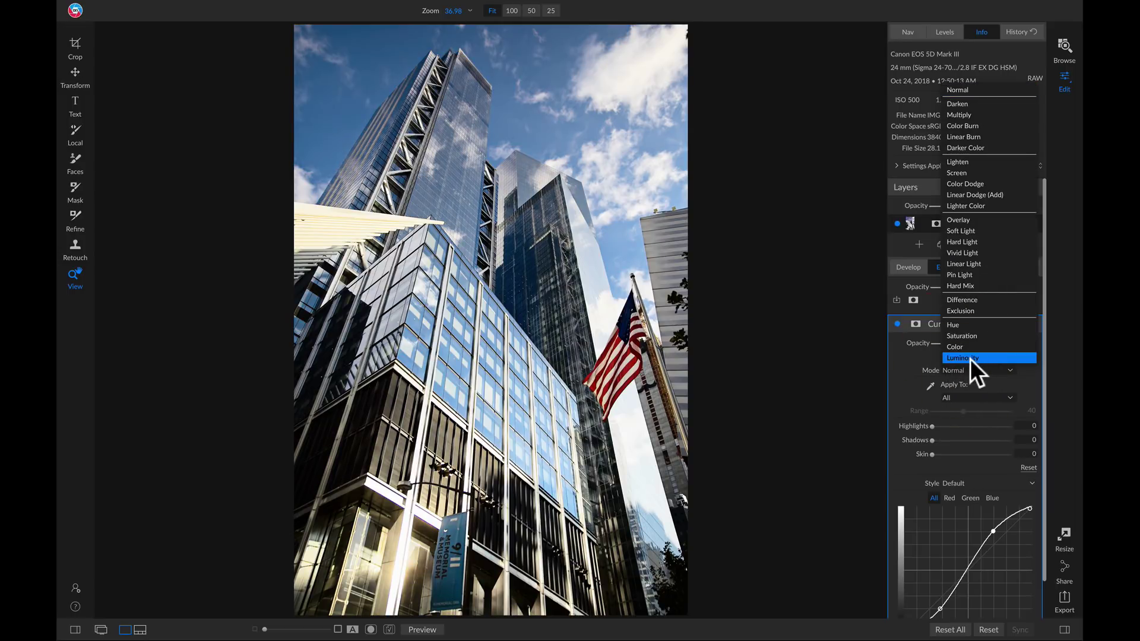
click(970, 358)
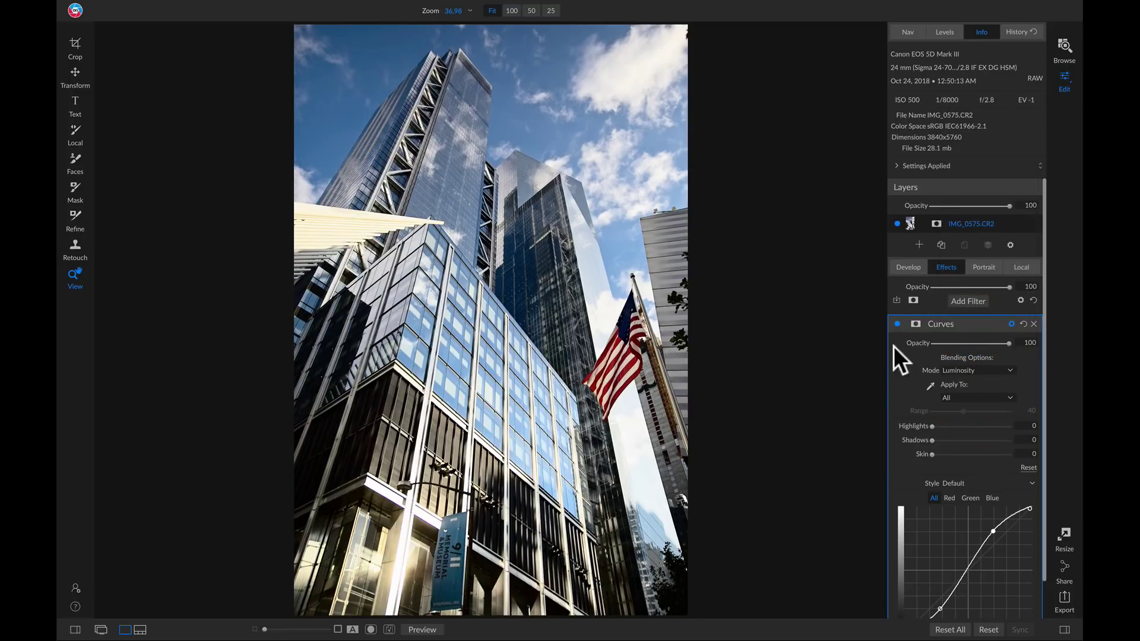
Step: Zoom to 100% on the tower tops and toggle the Curves effect off and on to compare
click(419, 93)
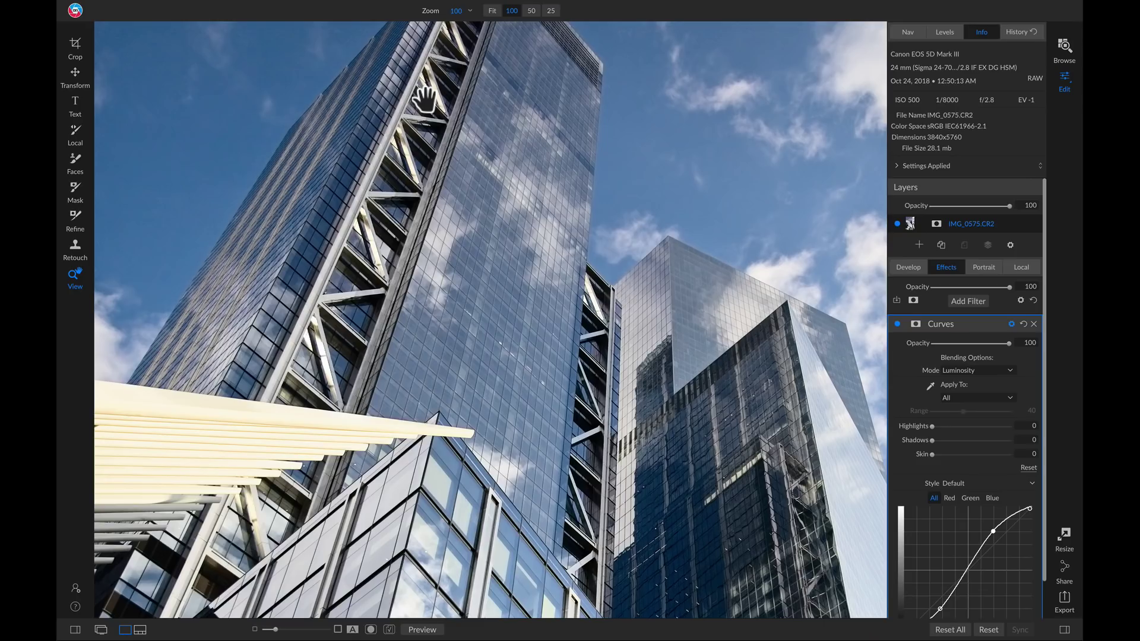
drag(419, 95, 413, 196)
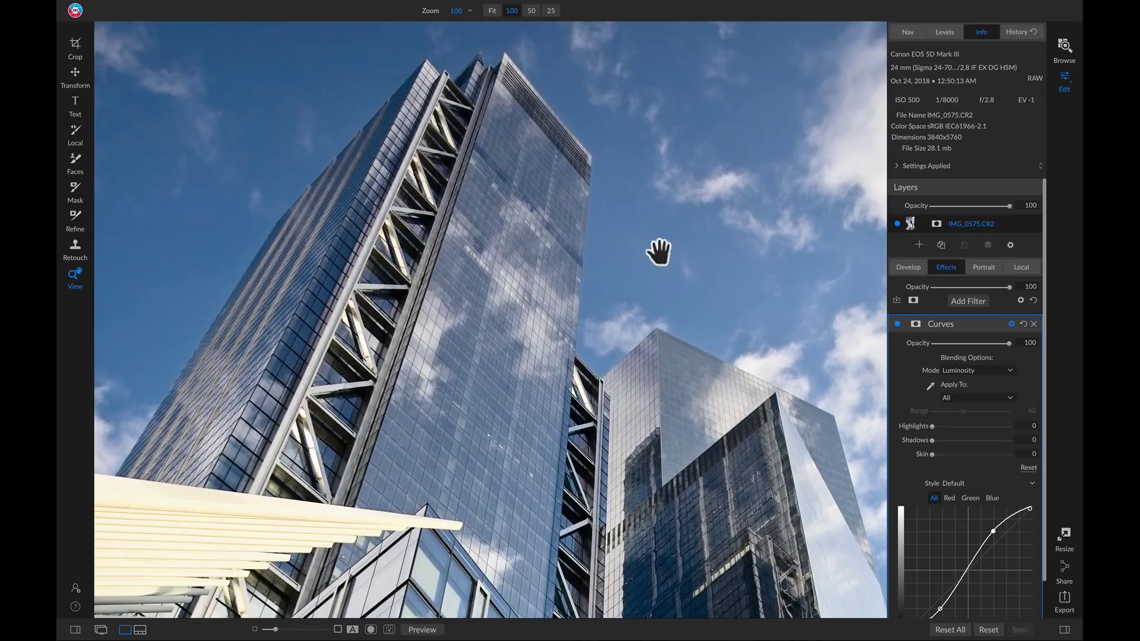
click(896, 325)
click(896, 325)
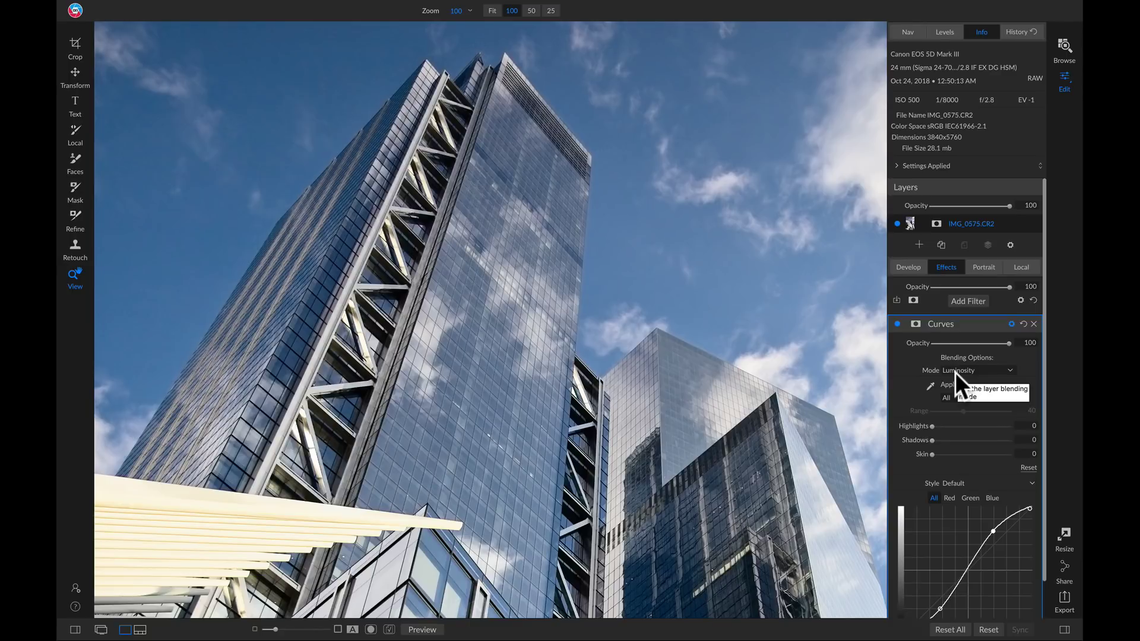
Step: Fit the photo, add a Dynamic Contrast filter, and raise Small to 28 and Medium to 30
click(530, 305)
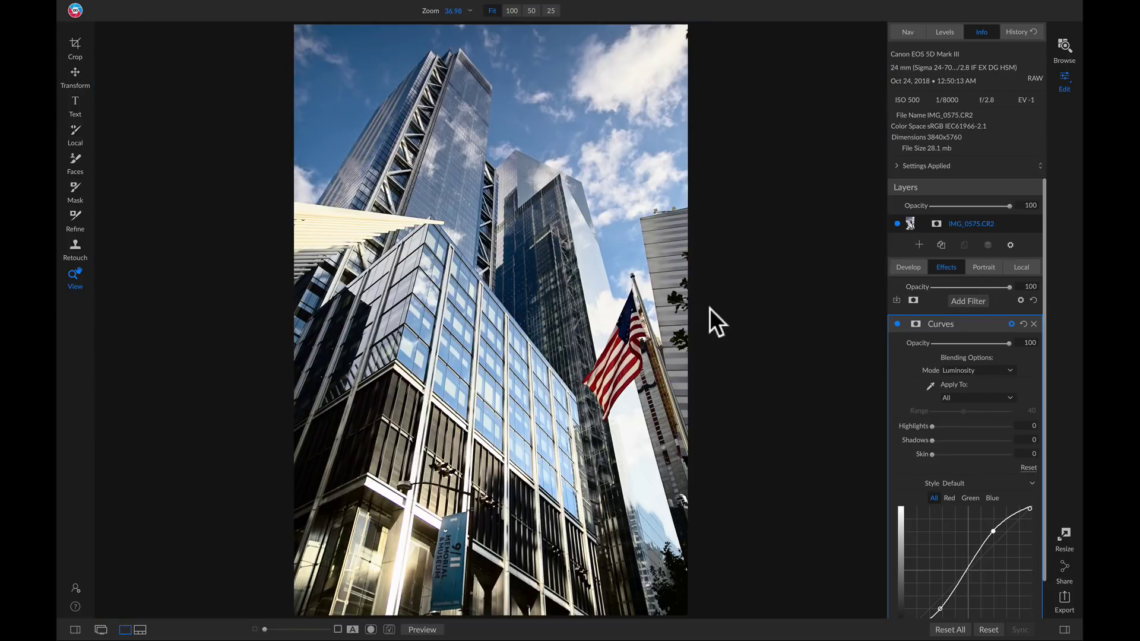
click(959, 298)
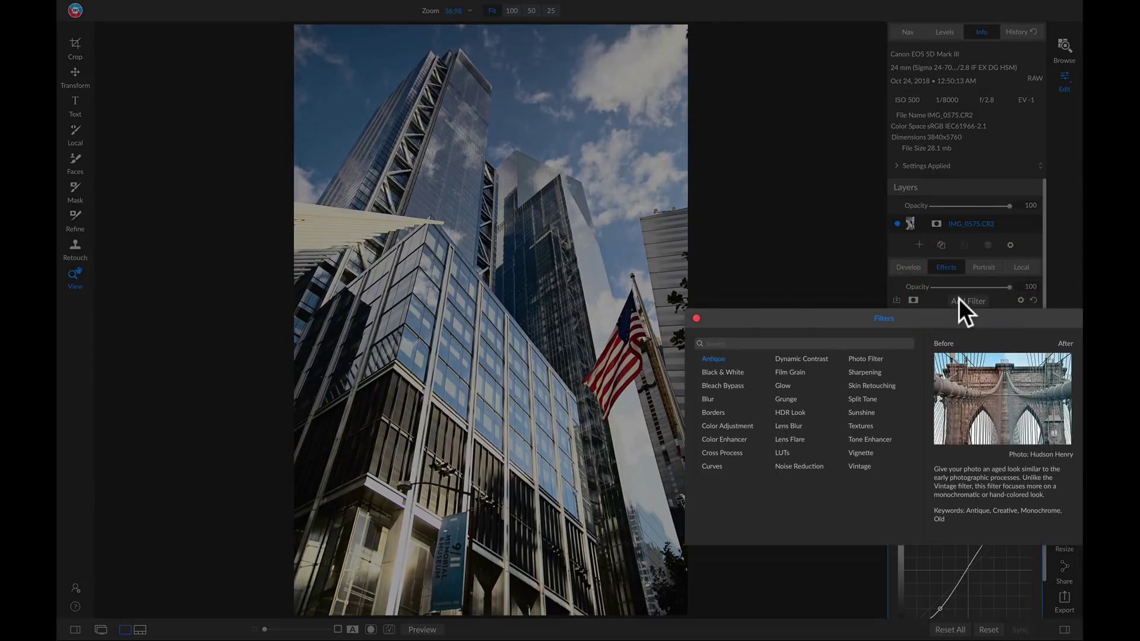
click(795, 359)
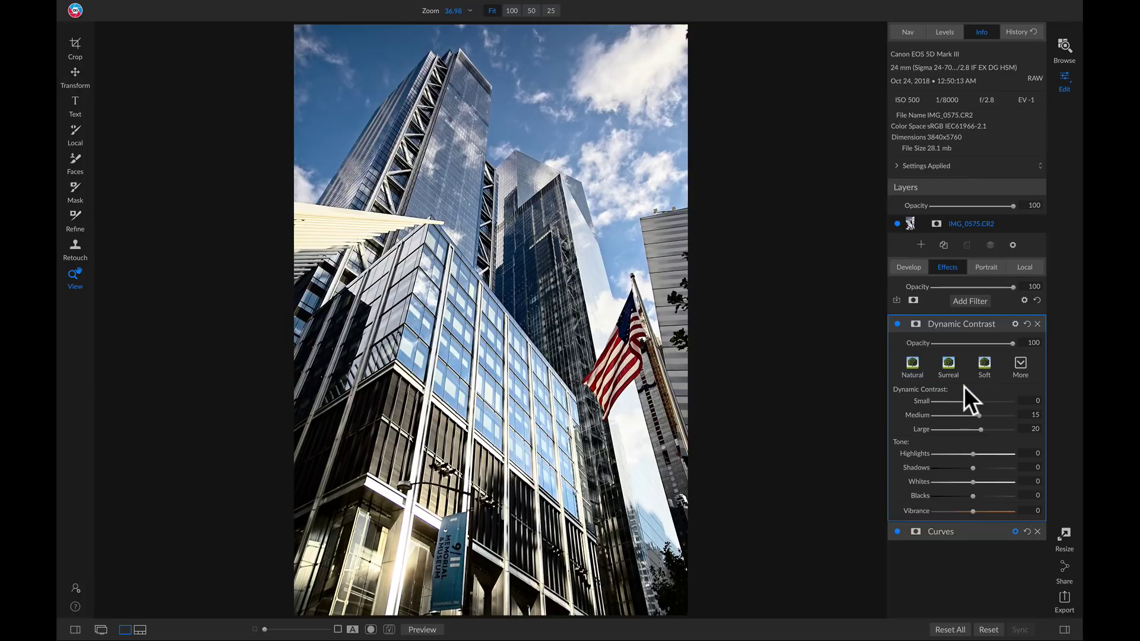
drag(975, 401, 982, 416)
drag(982, 416, 985, 415)
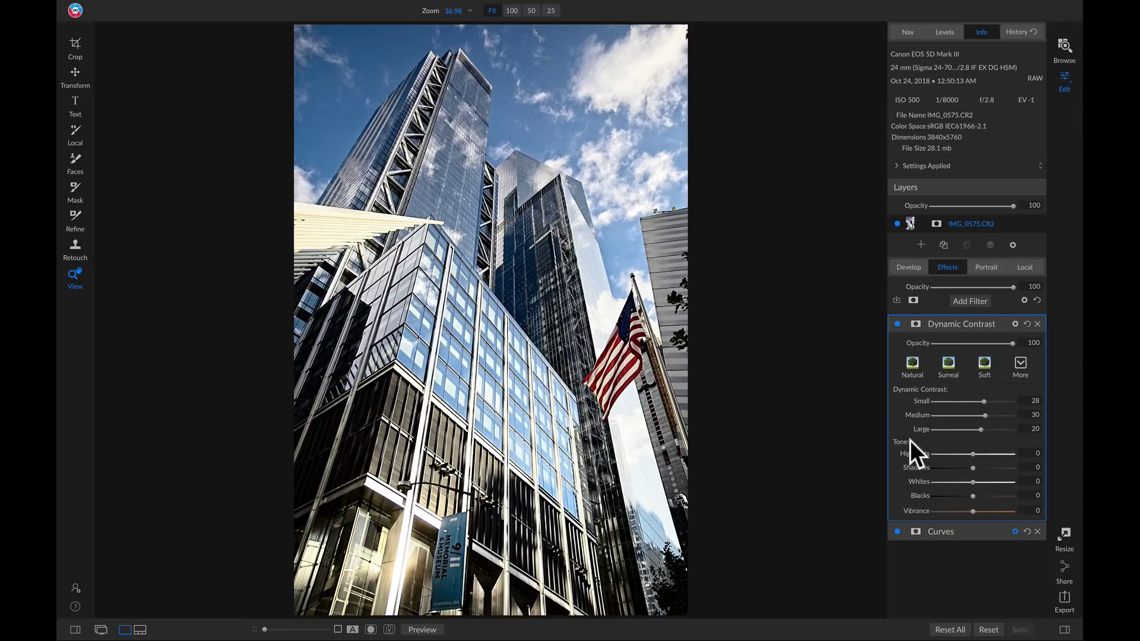
click(972, 496)
Step: Set Blacks to -11, then compare the sky at 100% with Dynamic Contrast off and on
drag(964, 498, 962, 499)
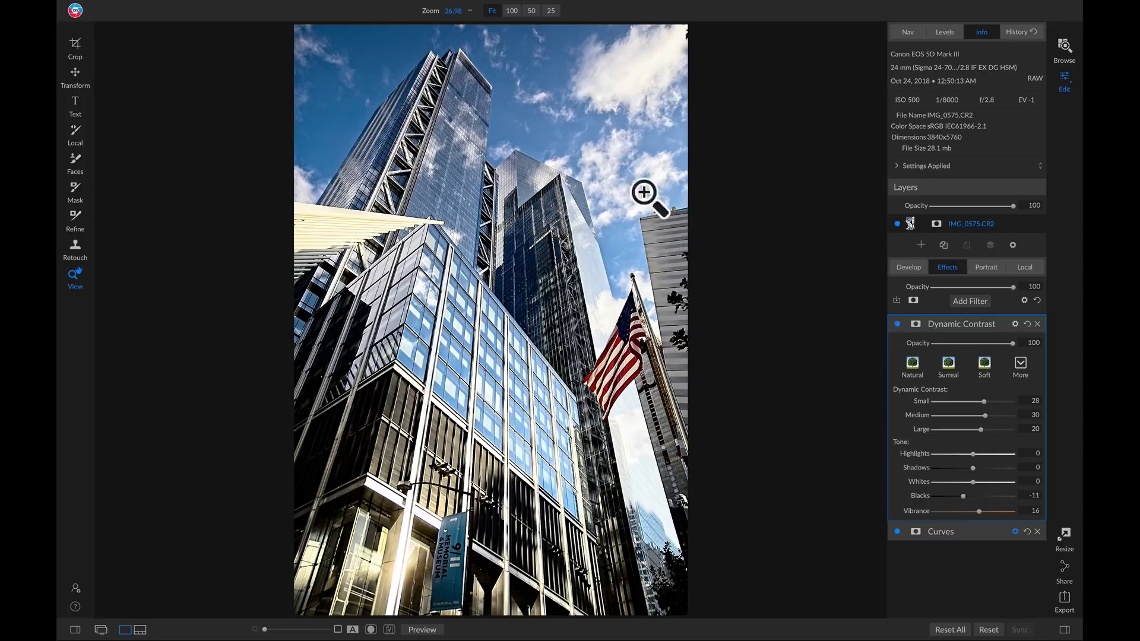
click(560, 133)
drag(555, 141, 486, 267)
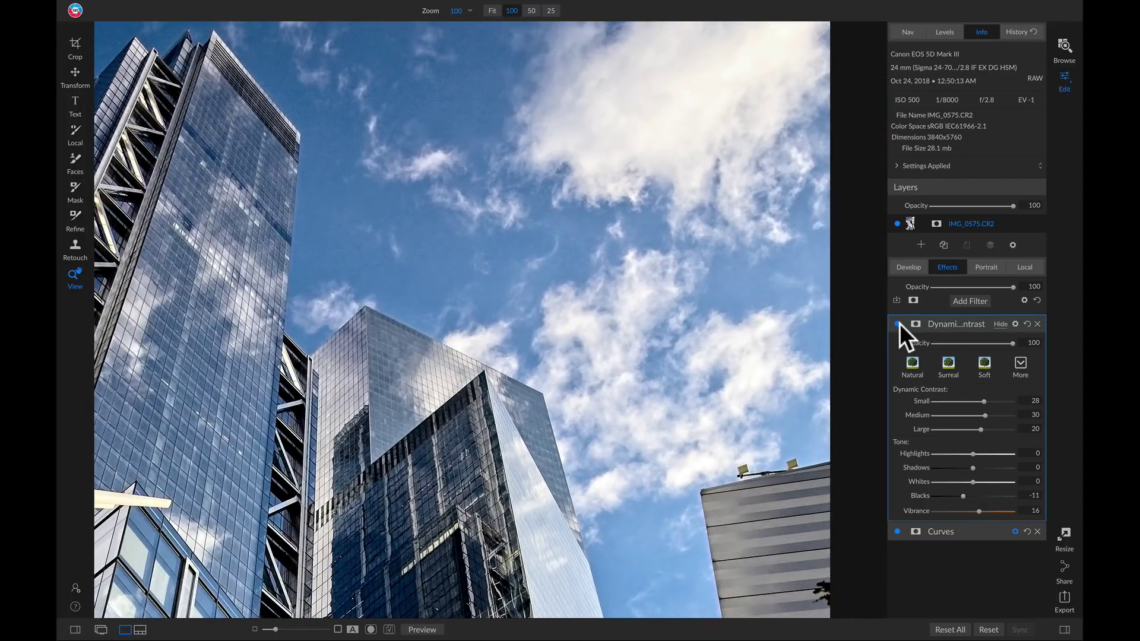
click(897, 324)
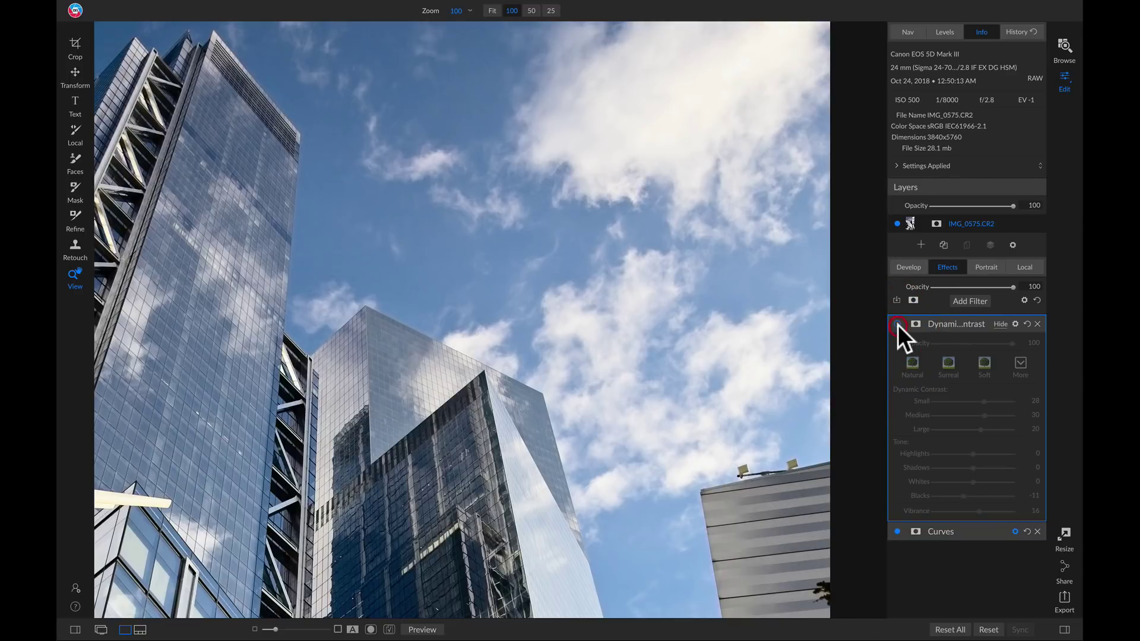
click(897, 324)
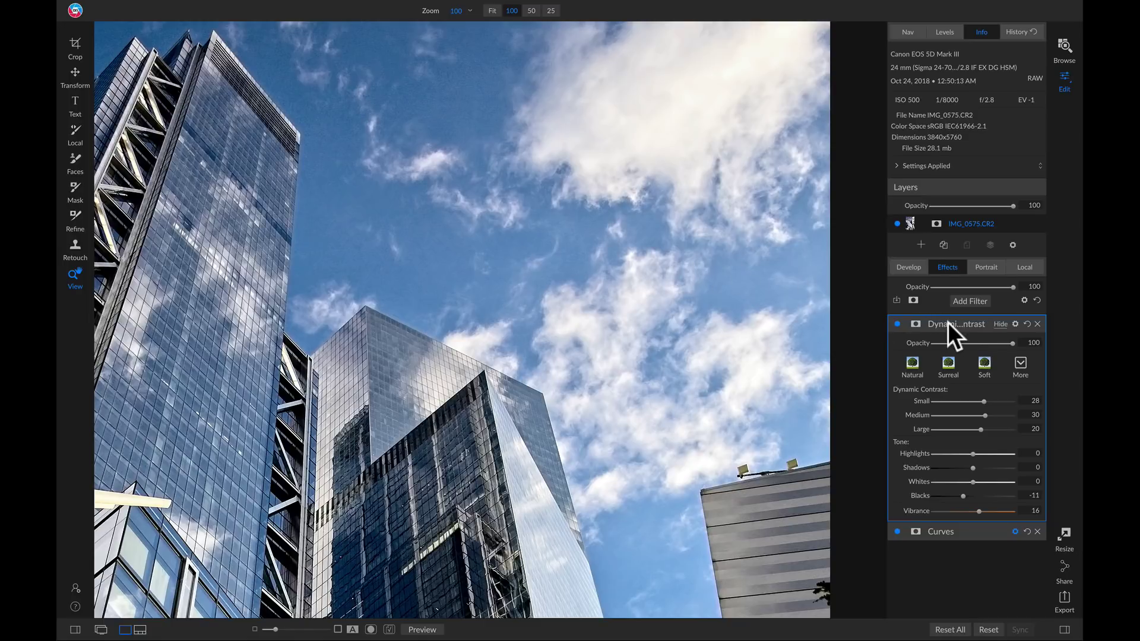
click(1016, 325)
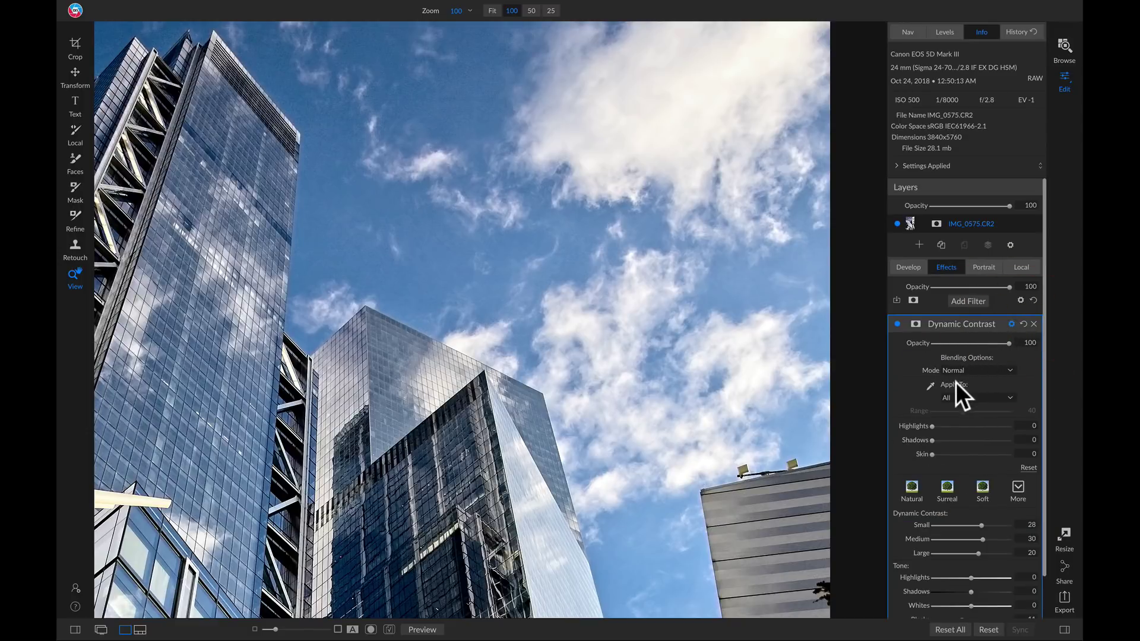
Step: Set Dynamic Contrast's Apply To option to Shadows
click(970, 397)
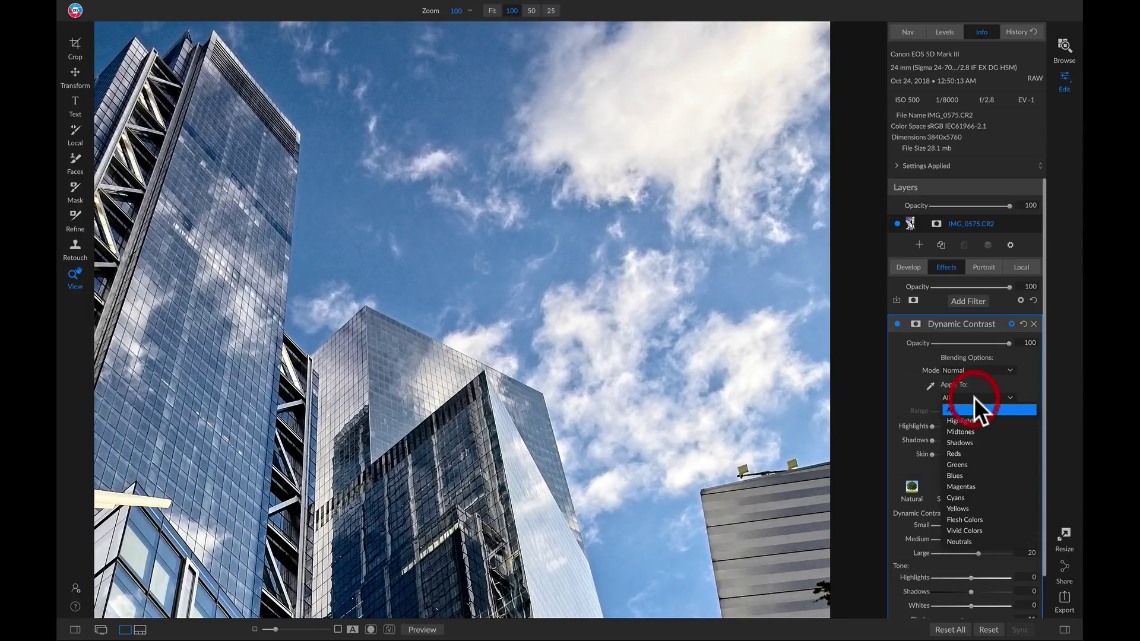
click(970, 443)
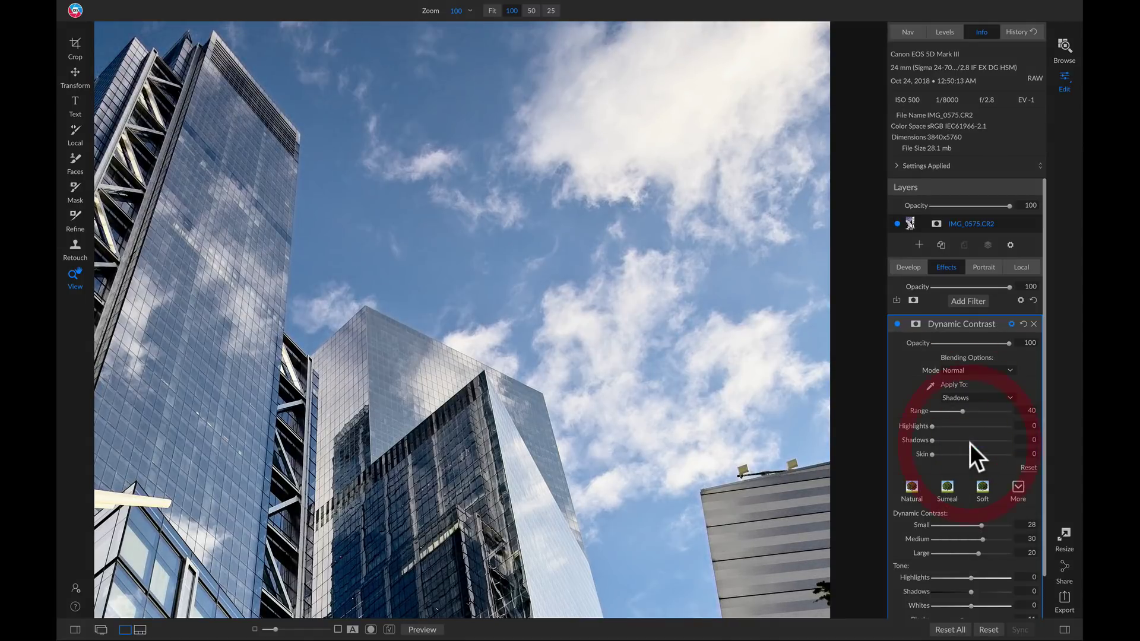
drag(420, 454, 470, 194)
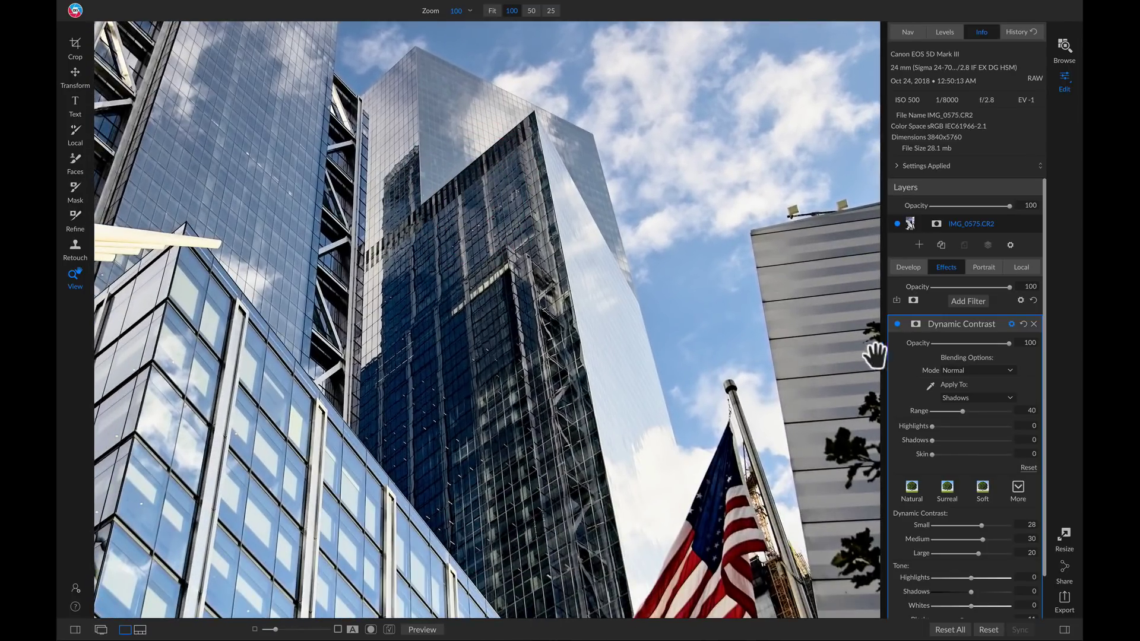
Step: Toggle Dynamic Contrast off and on twice to compare, then fit the photo in view
click(897, 324)
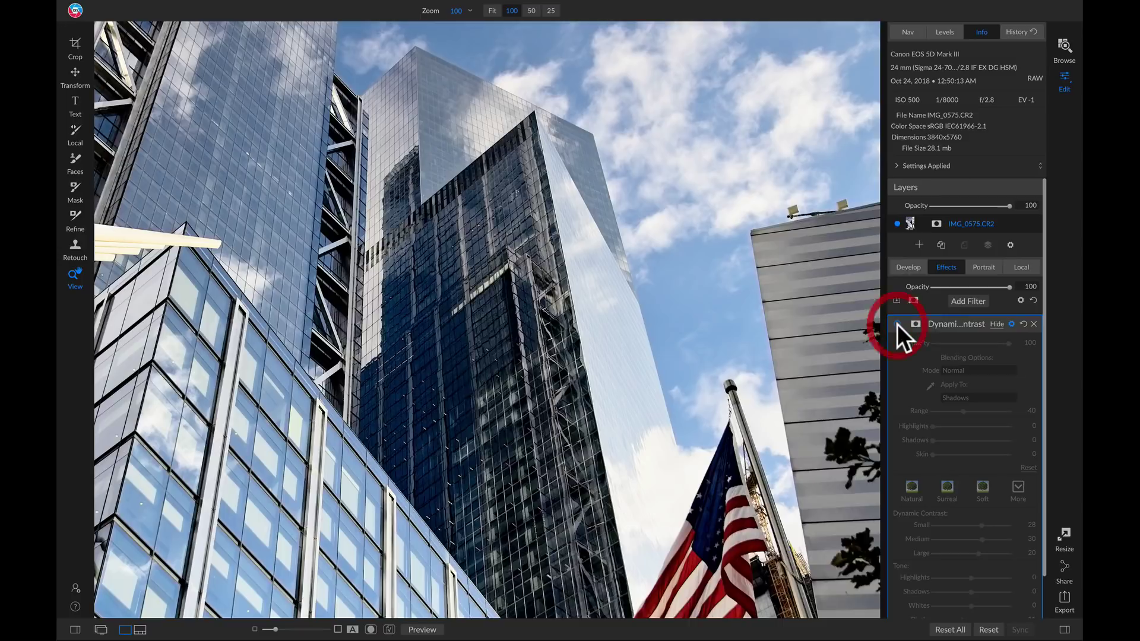
click(896, 324)
click(896, 324)
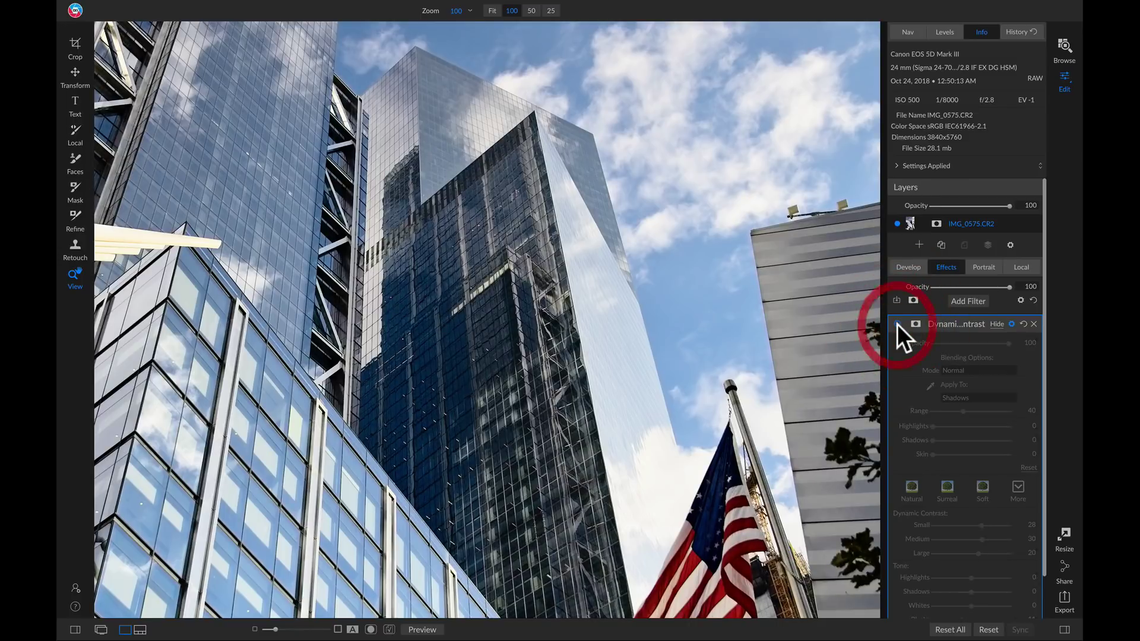
click(897, 325)
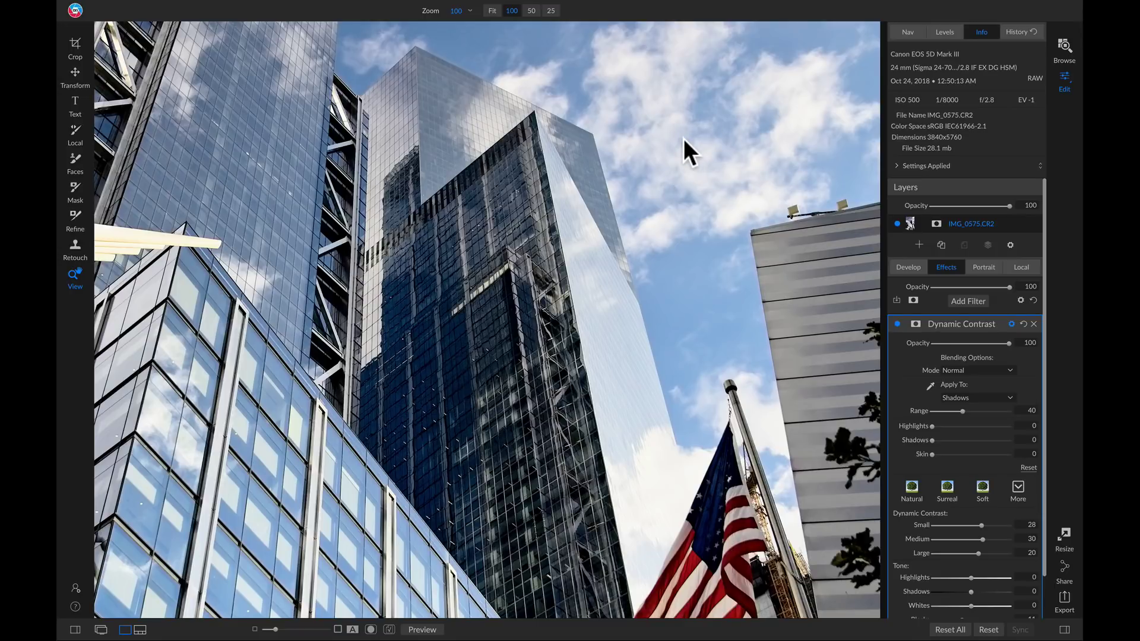
click(458, 258)
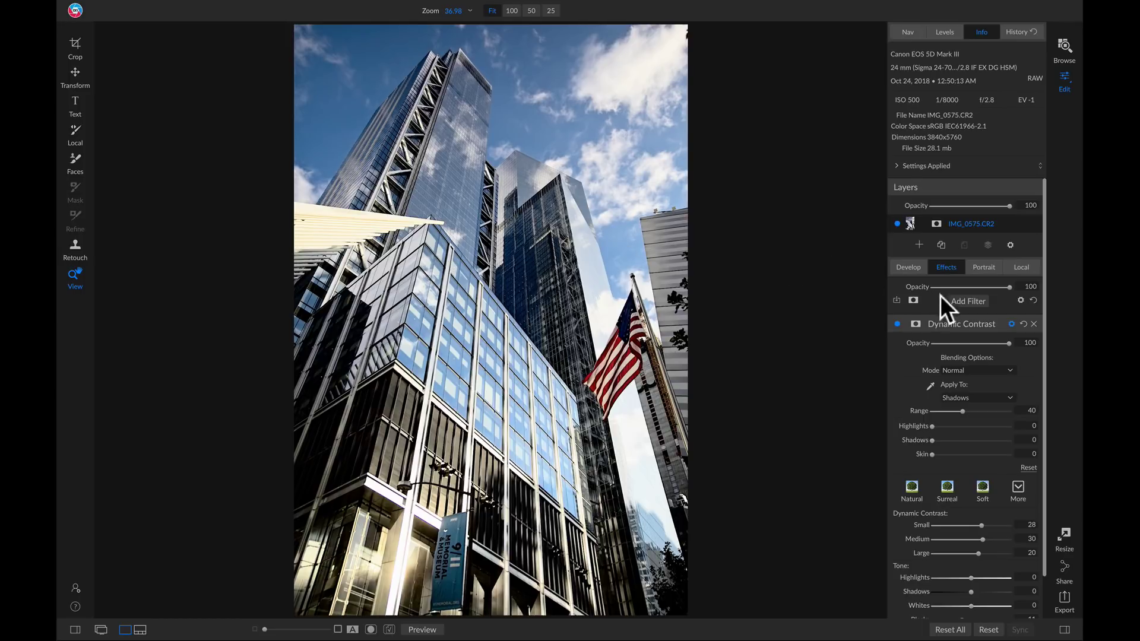
Step: Add a Black & White filter and set its blending mode to Luminosity
click(967, 300)
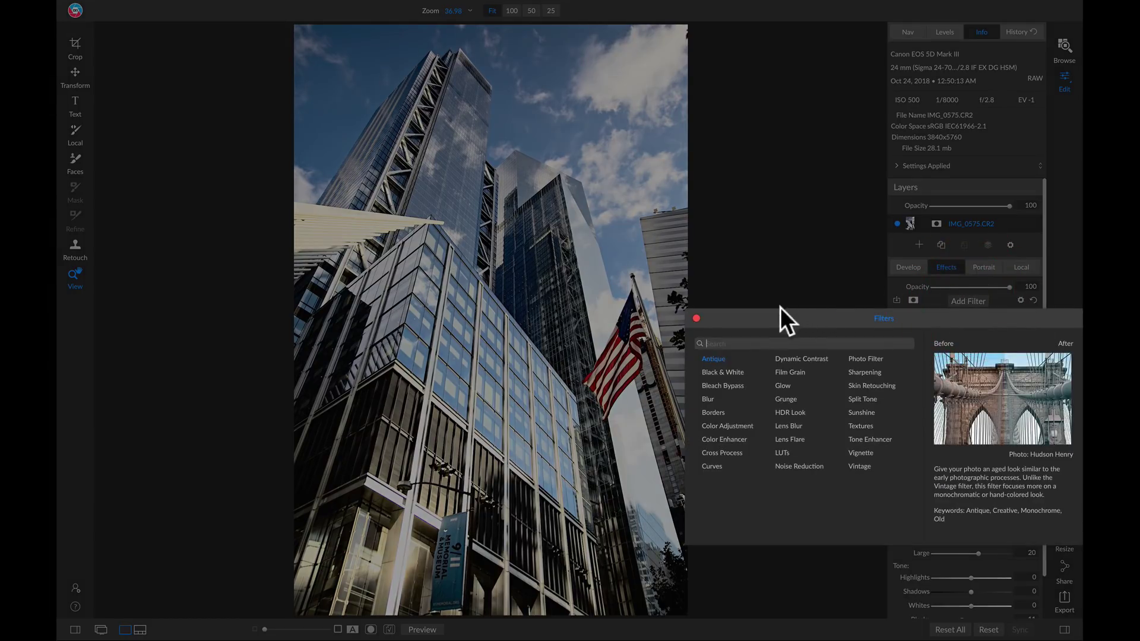
click(732, 372)
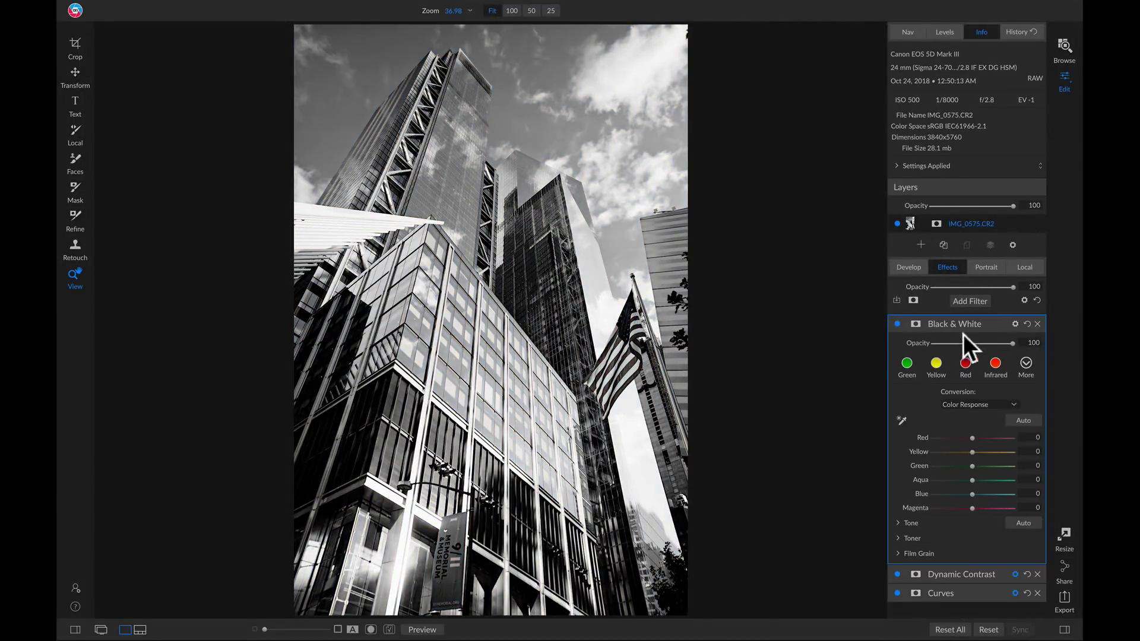
click(1016, 325)
click(969, 369)
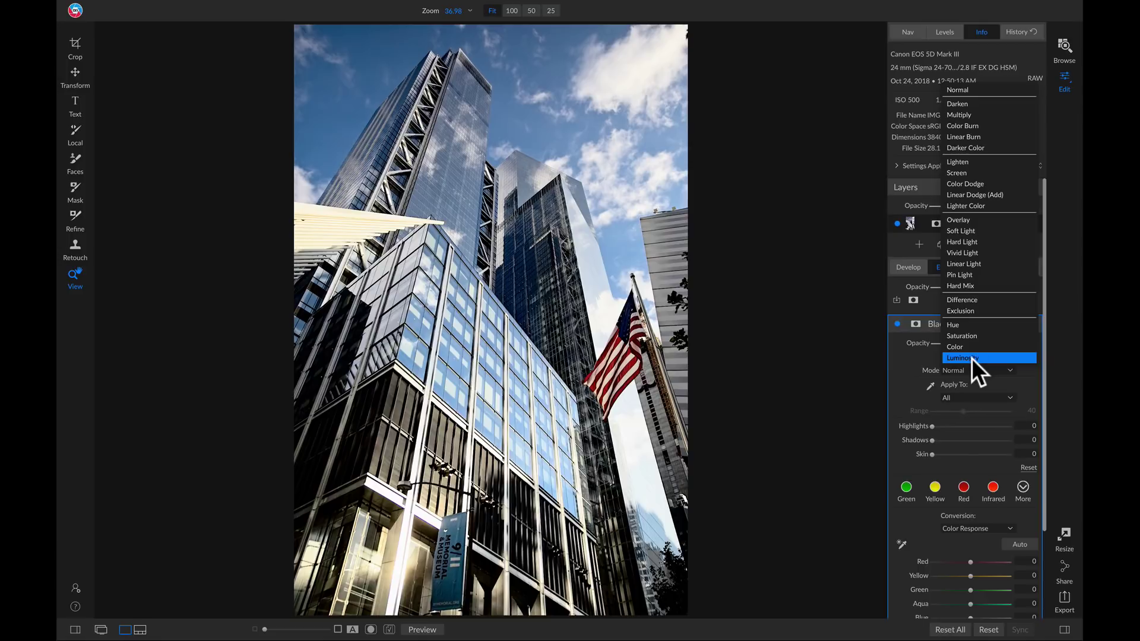
click(971, 358)
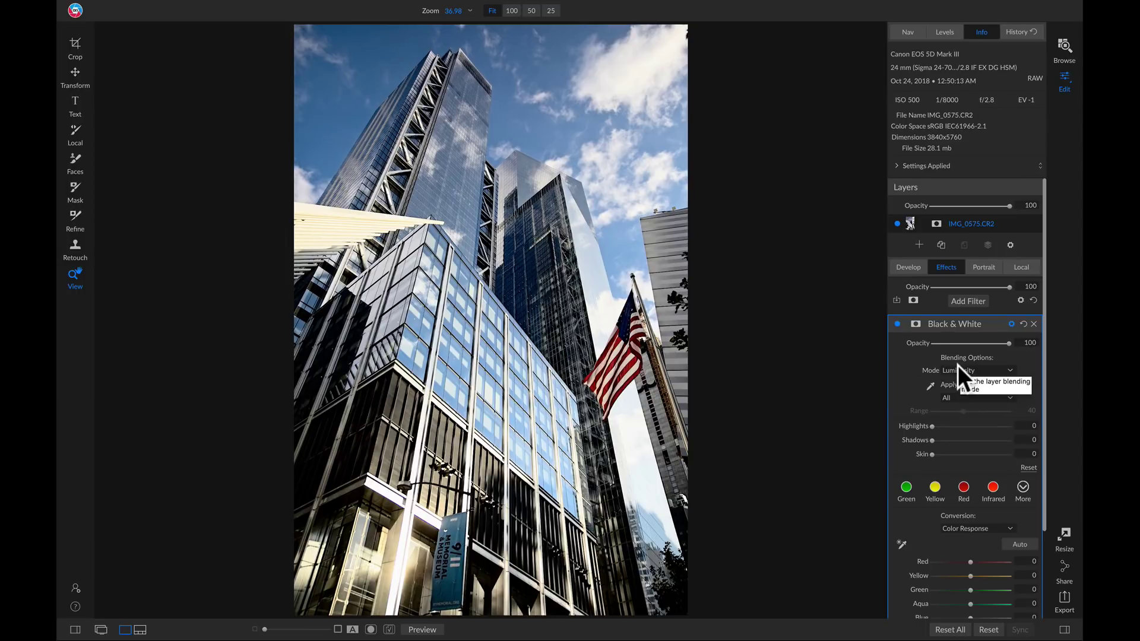
Step: Set the Black & White sliders to Blue -20, Red 48, Yellow 36 and Green 75
scroll(957, 365, down, 3)
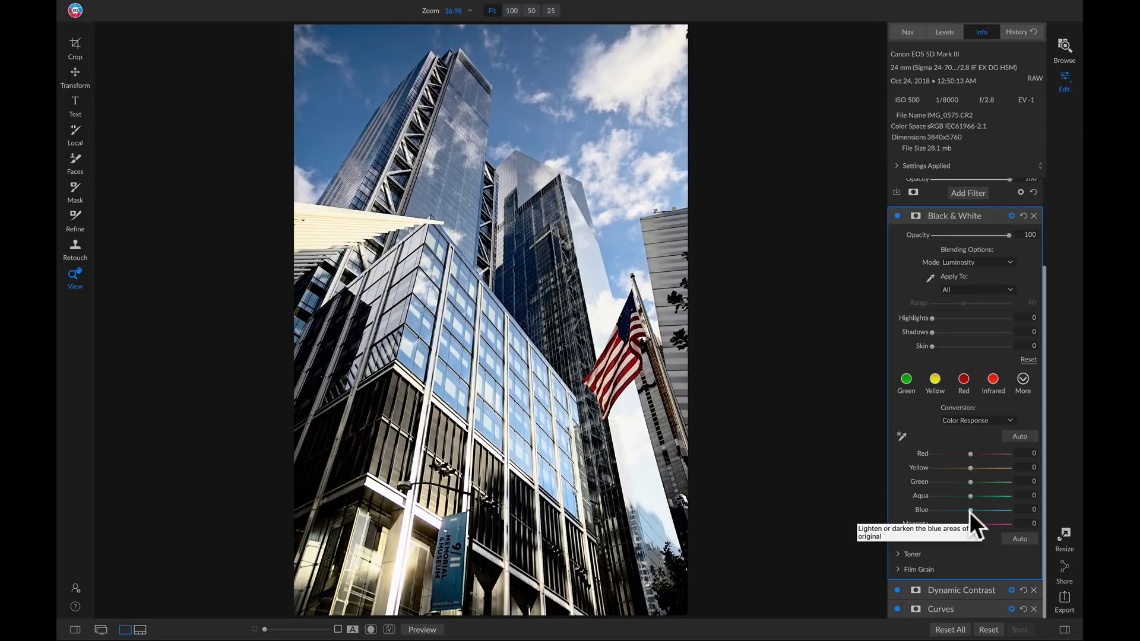
mouse_move(970, 511)
mouse_down()
mouse_move(934, 515)
mouse_move(999, 512)
mouse_move(923, 514)
mouse_move(998, 511)
mouse_move(952, 512)
mouse_up()
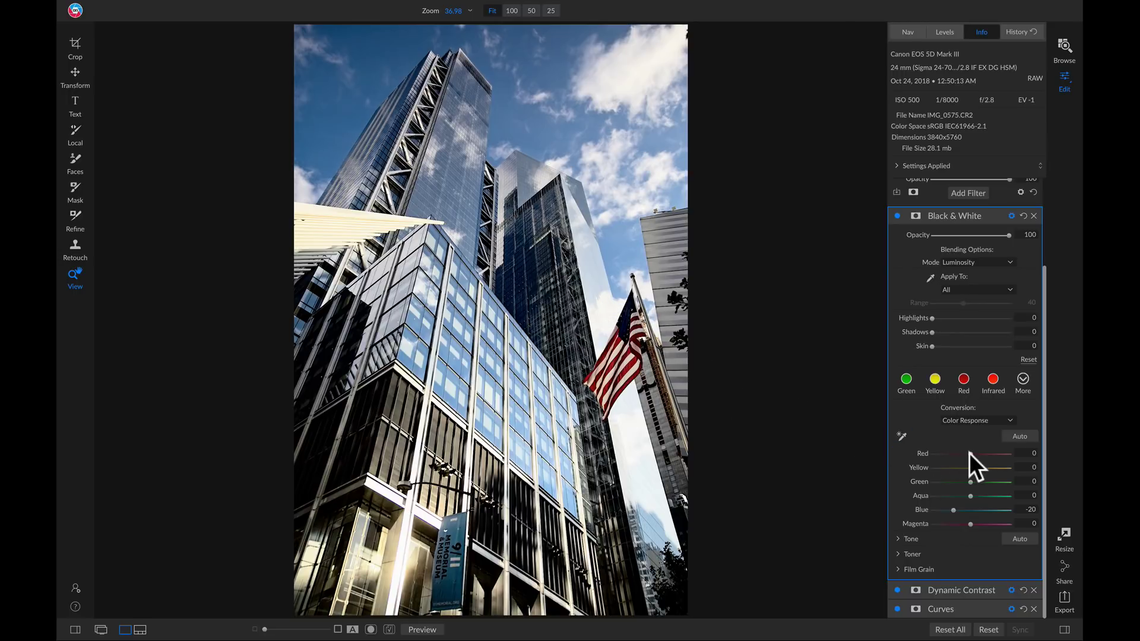
drag(988, 454, 1000, 454)
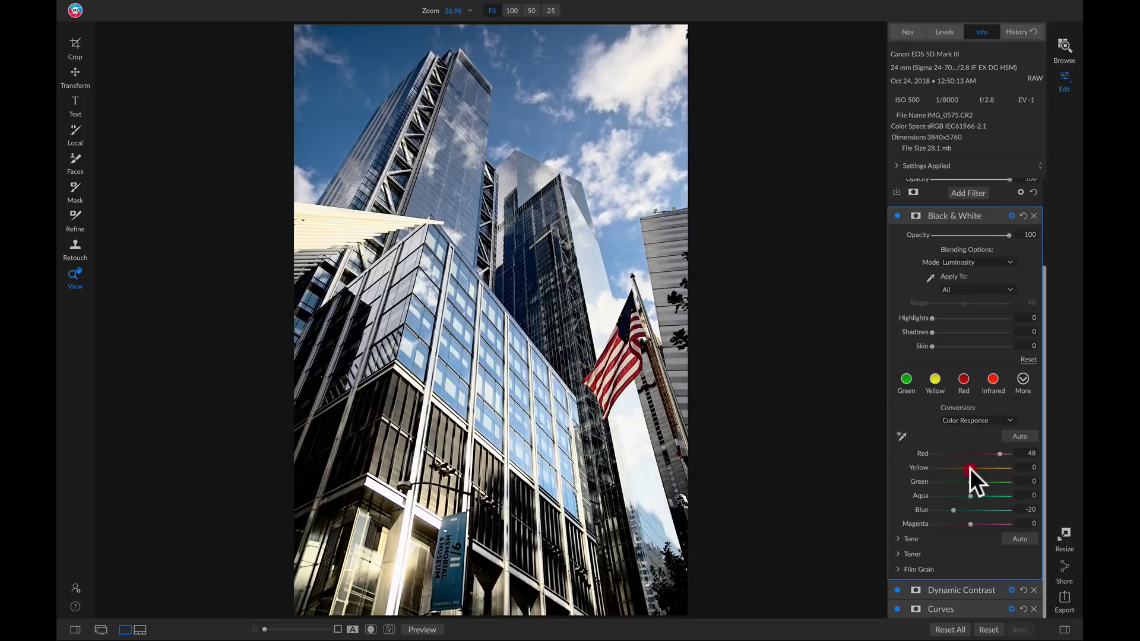
drag(987, 467, 995, 468)
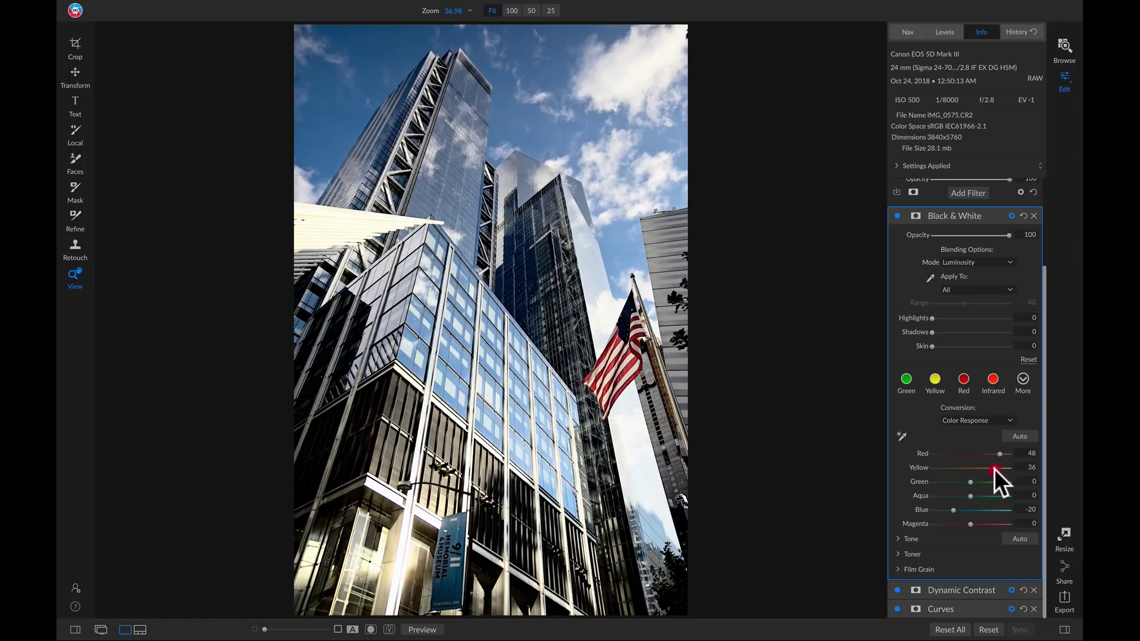
drag(970, 482, 992, 482)
Step: Toggle the Black & White filter off and on to compare, leaving it applied
click(896, 216)
click(896, 217)
click(896, 216)
Step: Add the Sunshine filter at defaults, inspect the sky at 100%, then fit the photo back
click(969, 192)
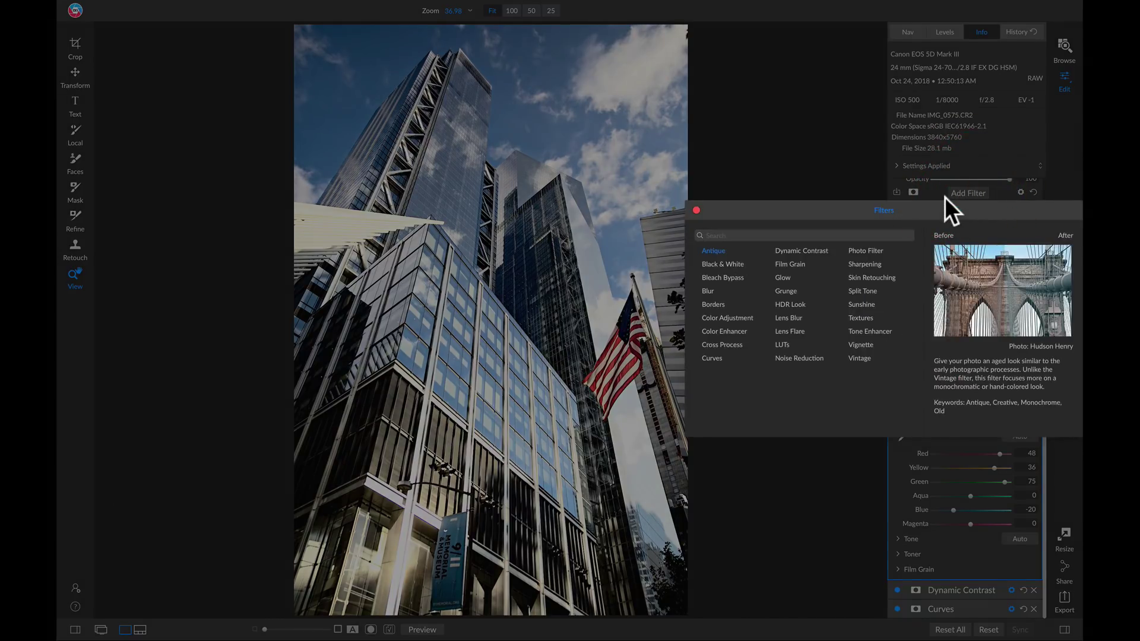
click(867, 305)
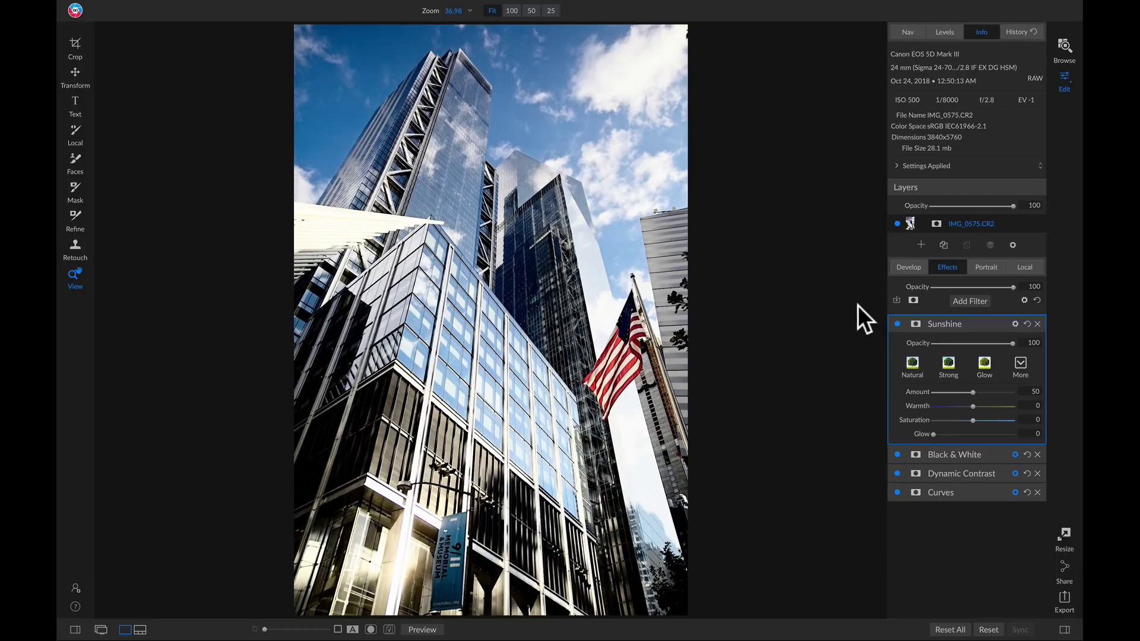
click(641, 149)
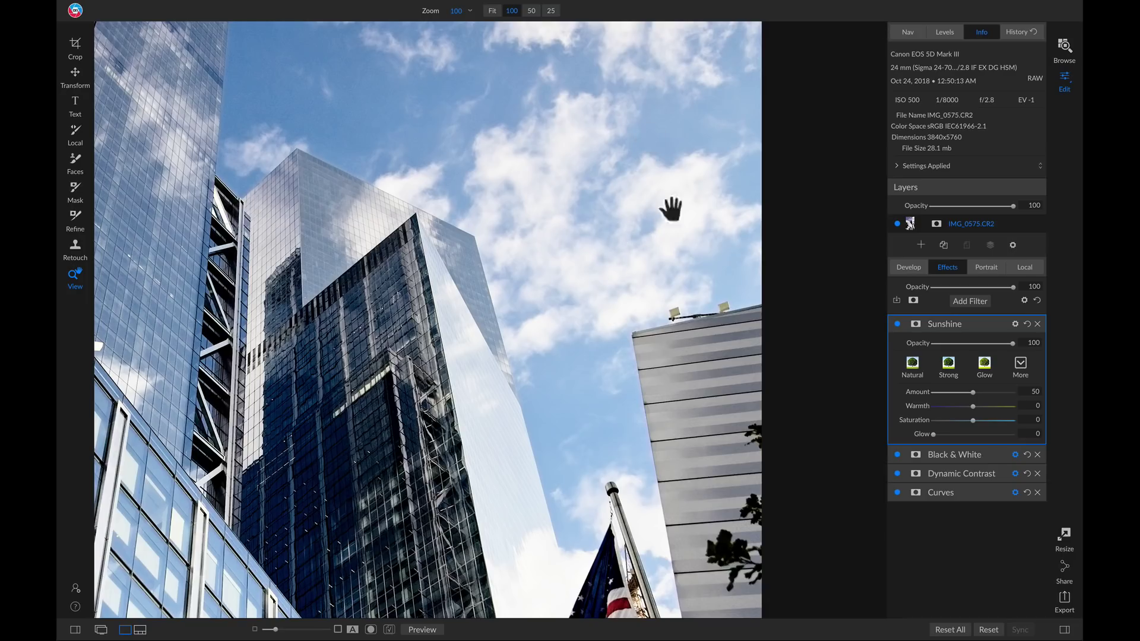
click(645, 147)
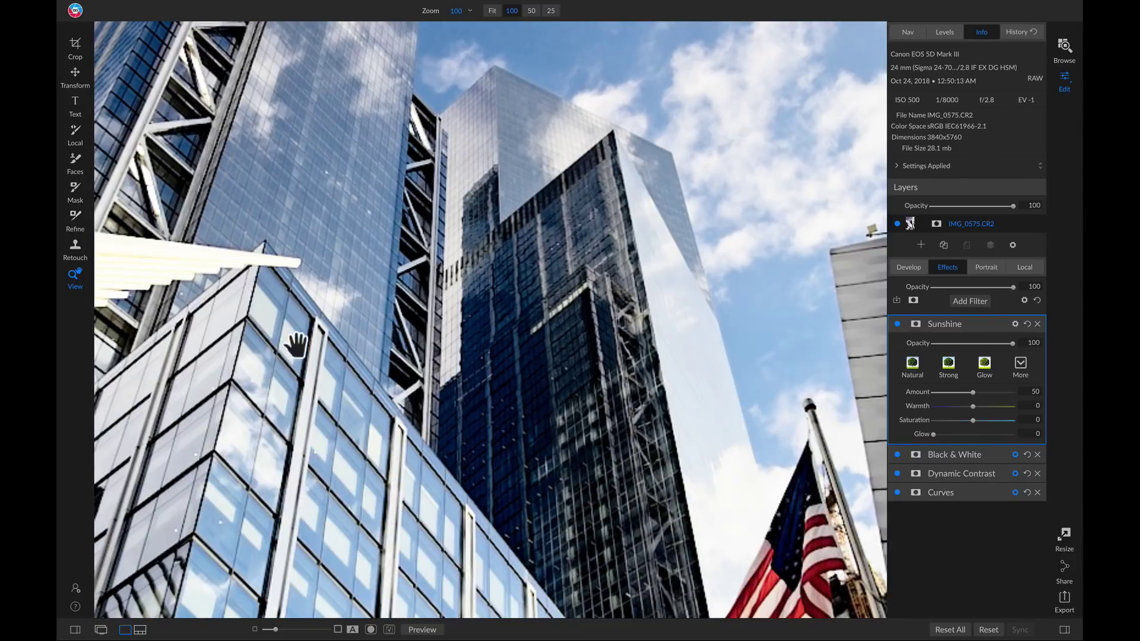
click(399, 302)
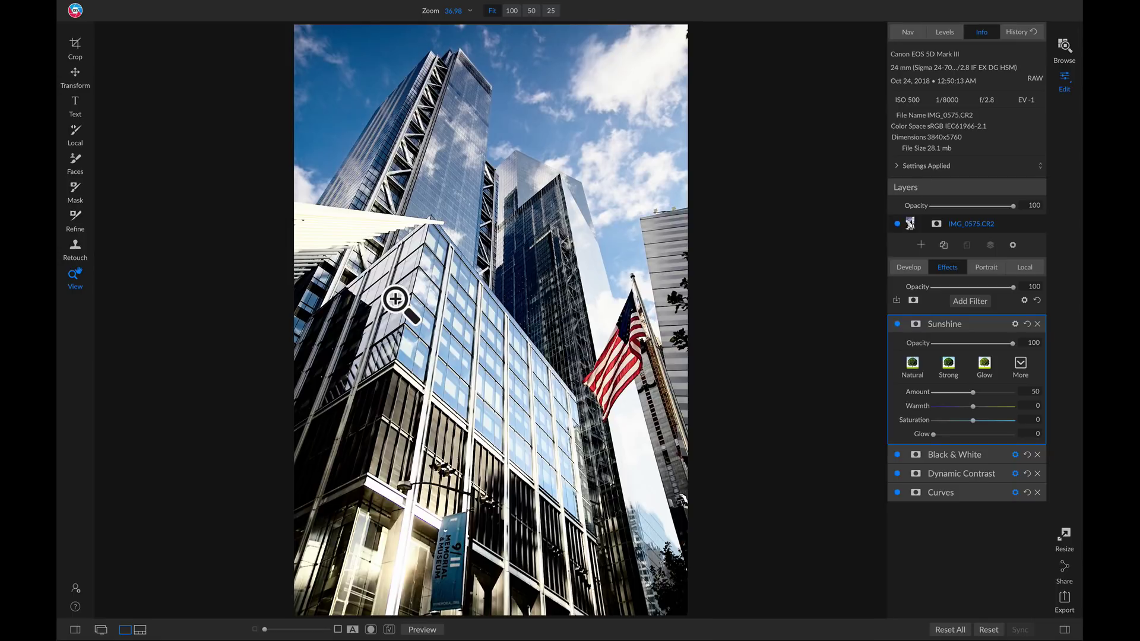
Step: Give the Sunshine filter an Edges-shape mask placed on the photo with the Masking Bug
key(b)
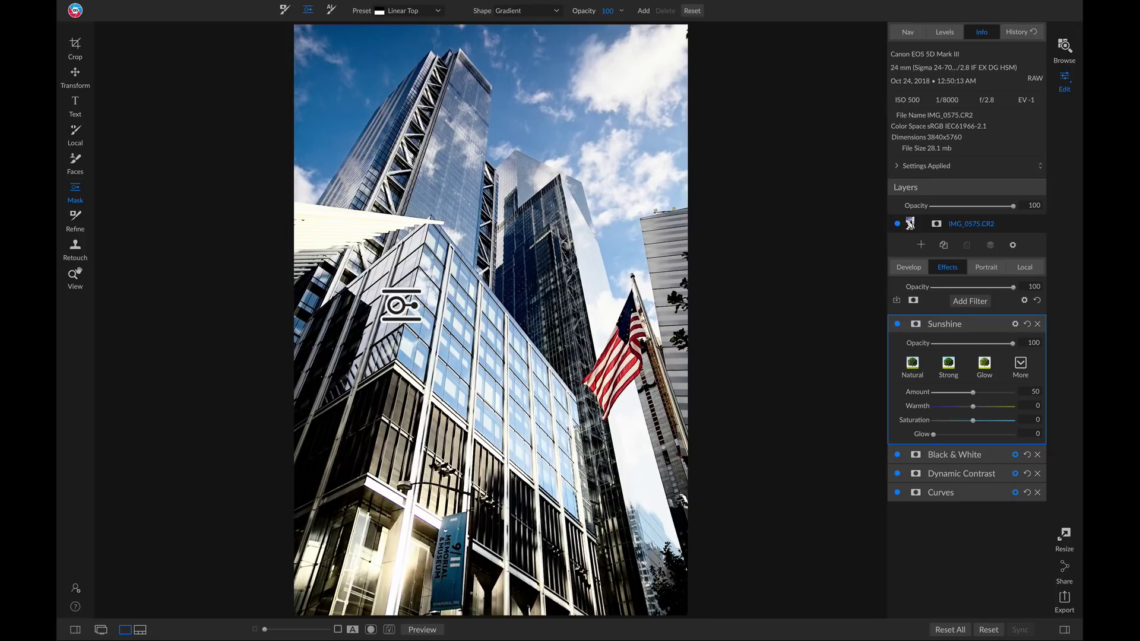
click(536, 12)
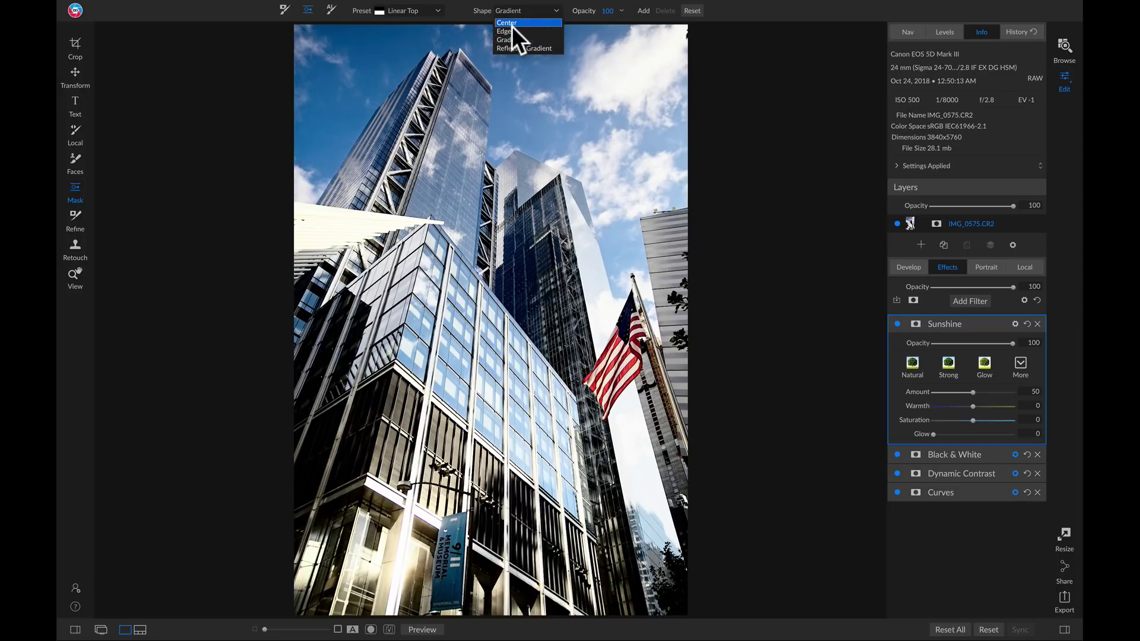
click(518, 31)
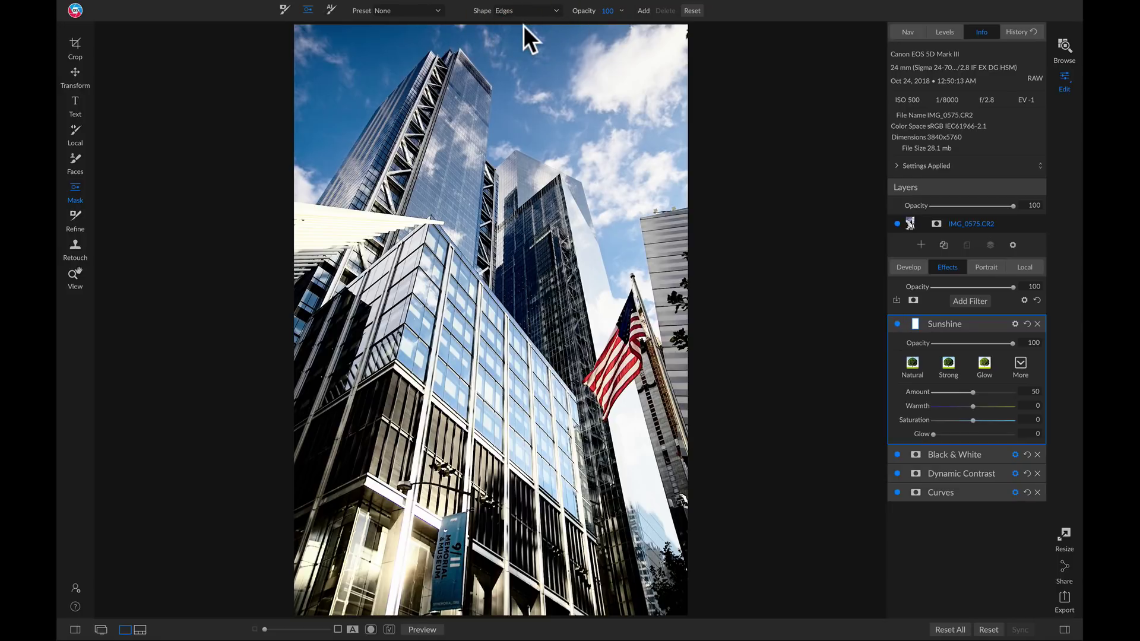
click(482, 297)
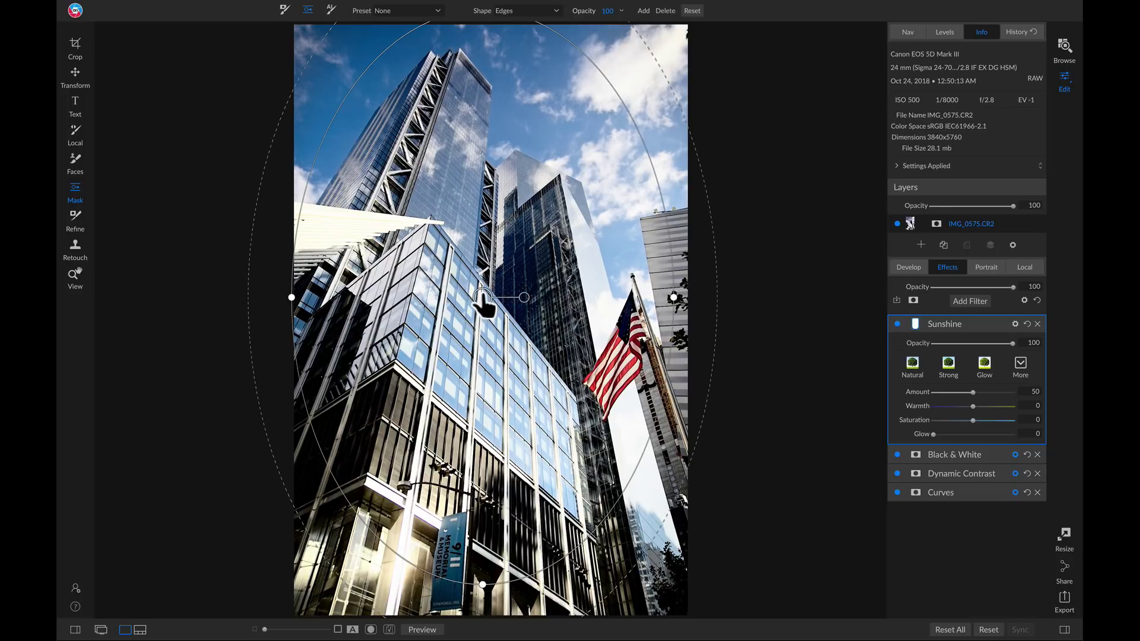
Step: Narrow the elliptical mask and reposition it over the central towers
drag(673, 297, 619, 300)
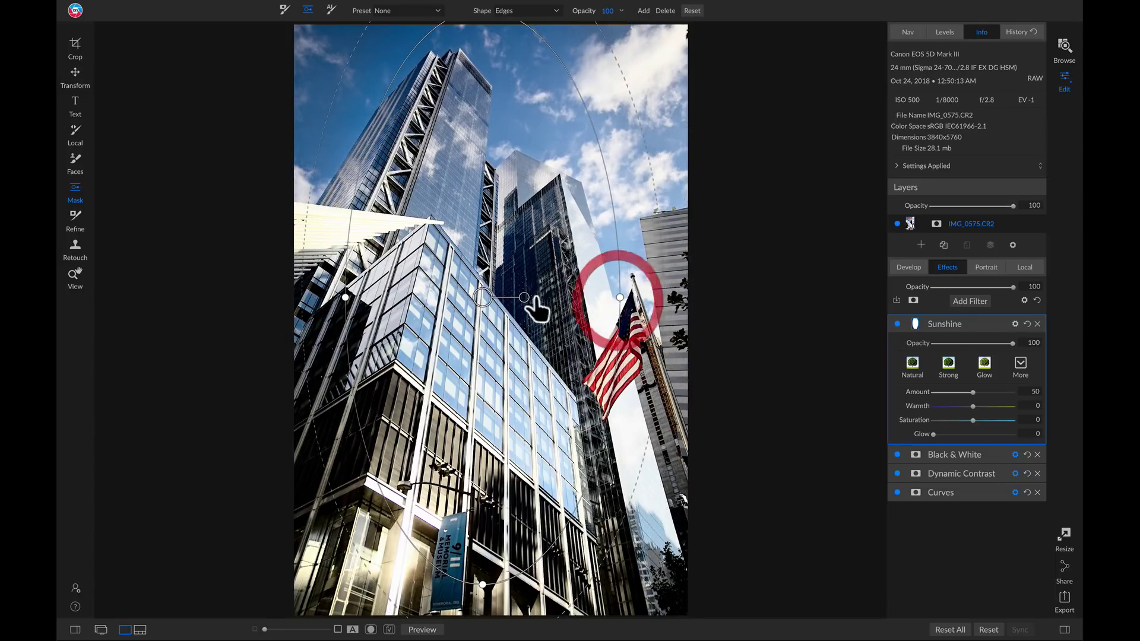
drag(481, 298, 481, 329)
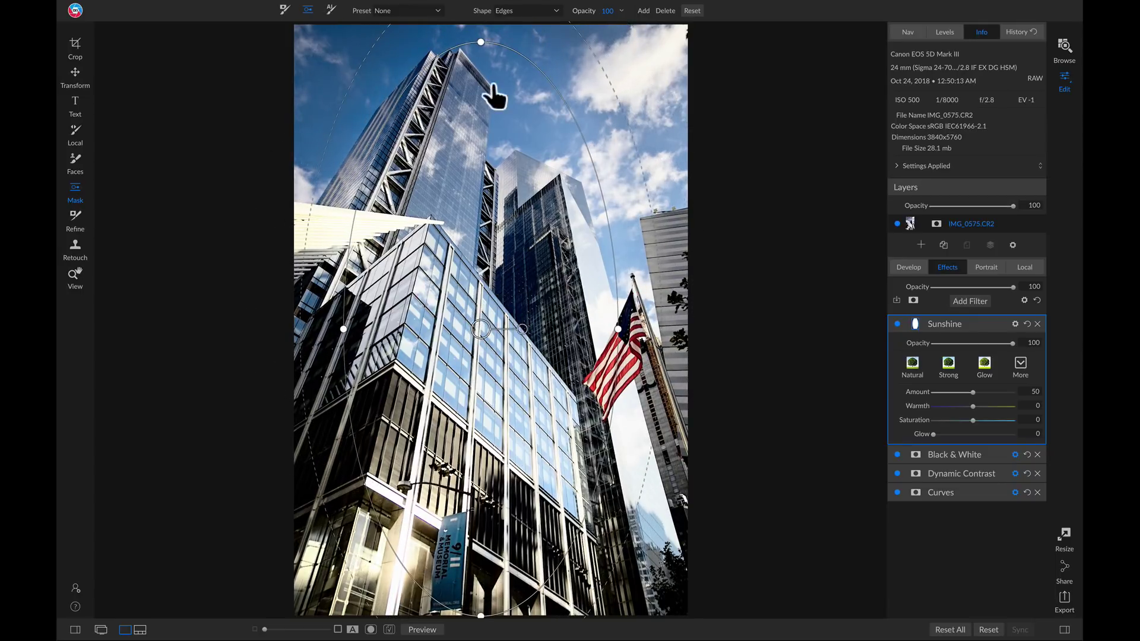
click(475, 96)
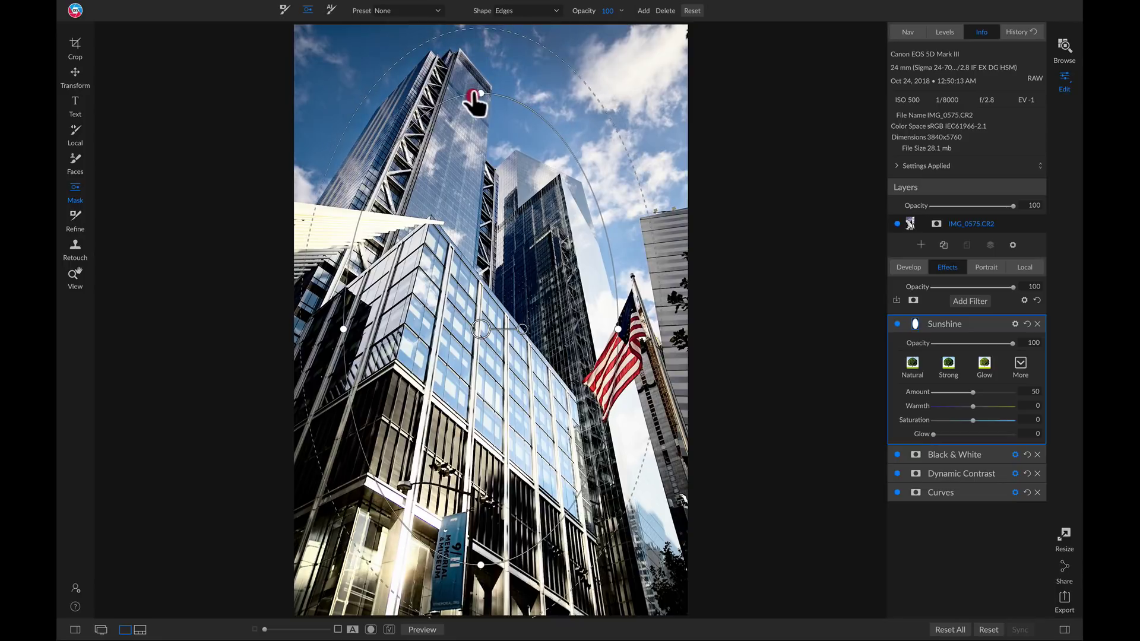
drag(479, 326, 468, 289)
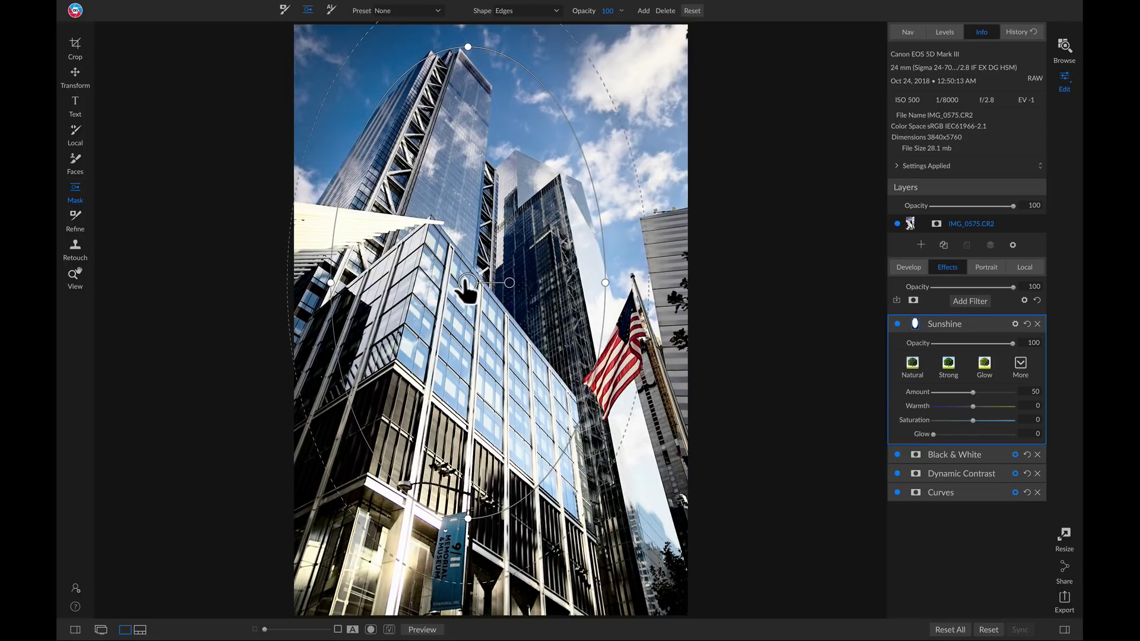
click(895, 323)
click(895, 323)
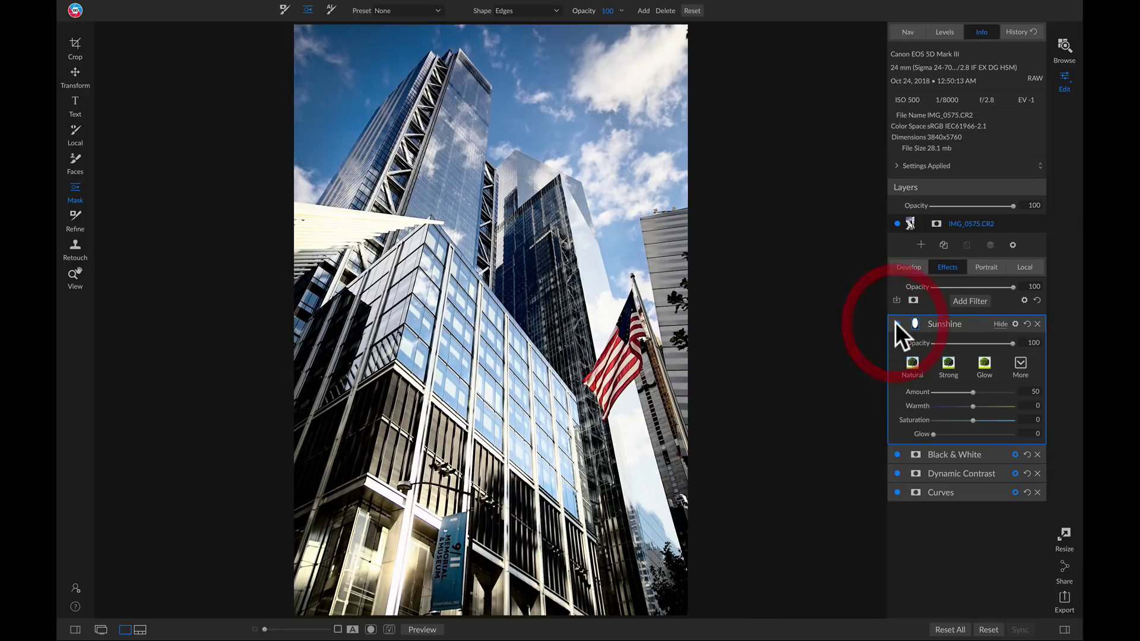
click(895, 322)
click(895, 322)
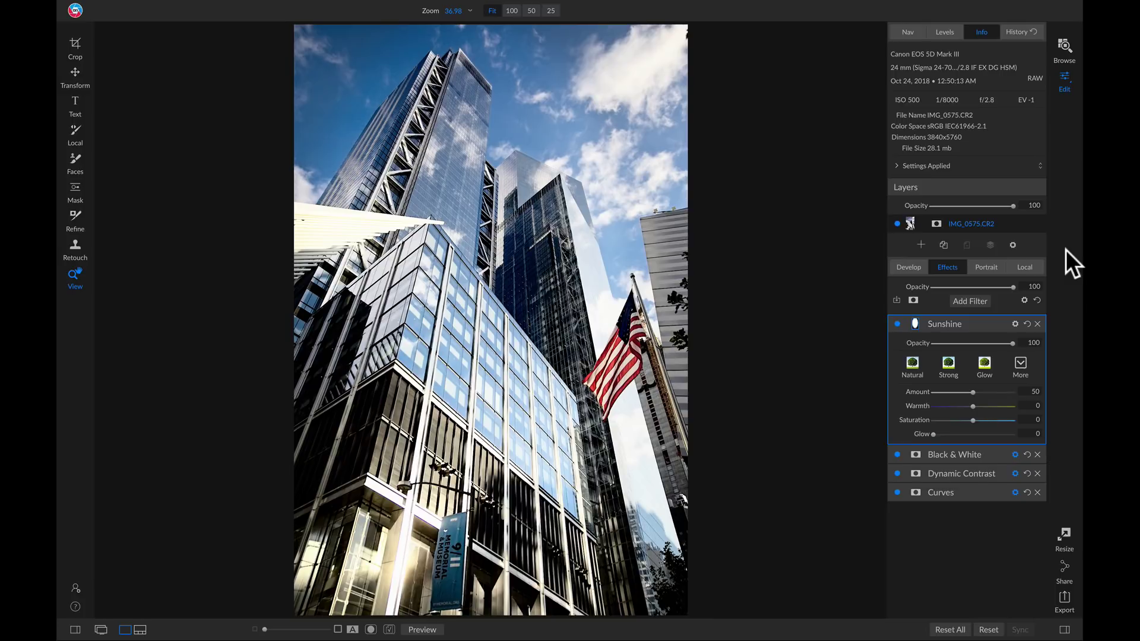
key(ctrl+p)
key(ctrl+p)
key(ctrl+p)
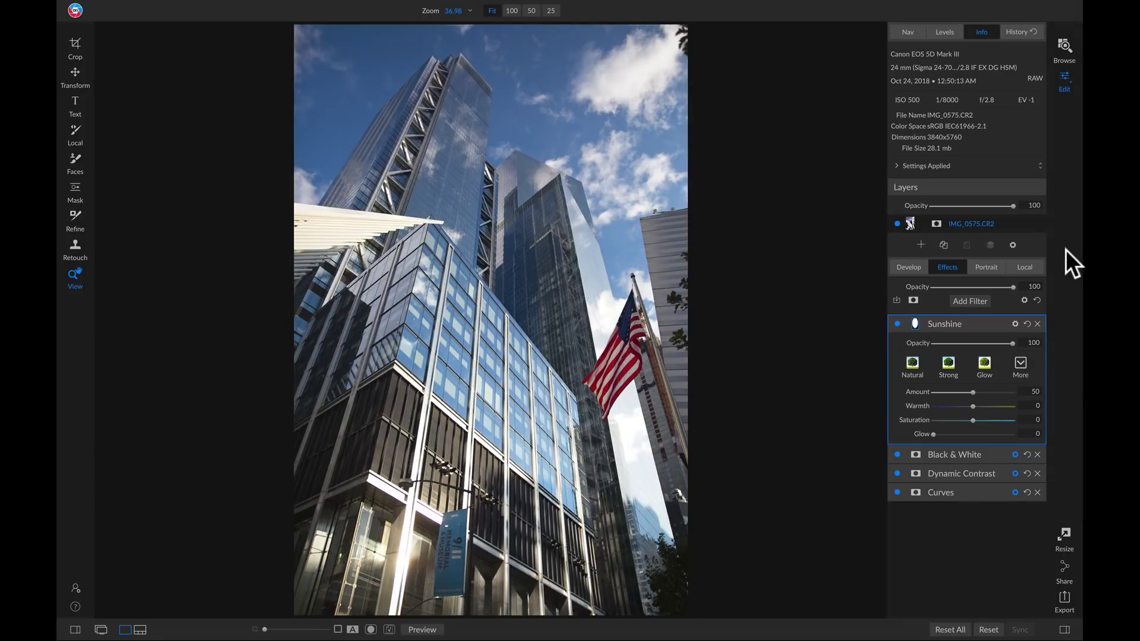
key(ctrl+p)
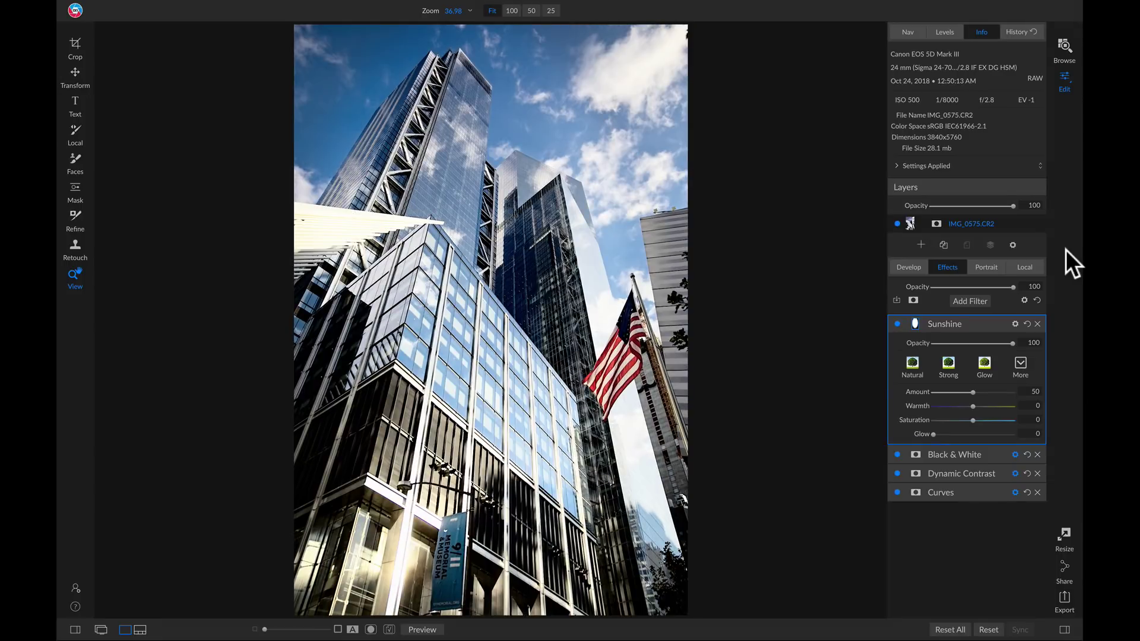